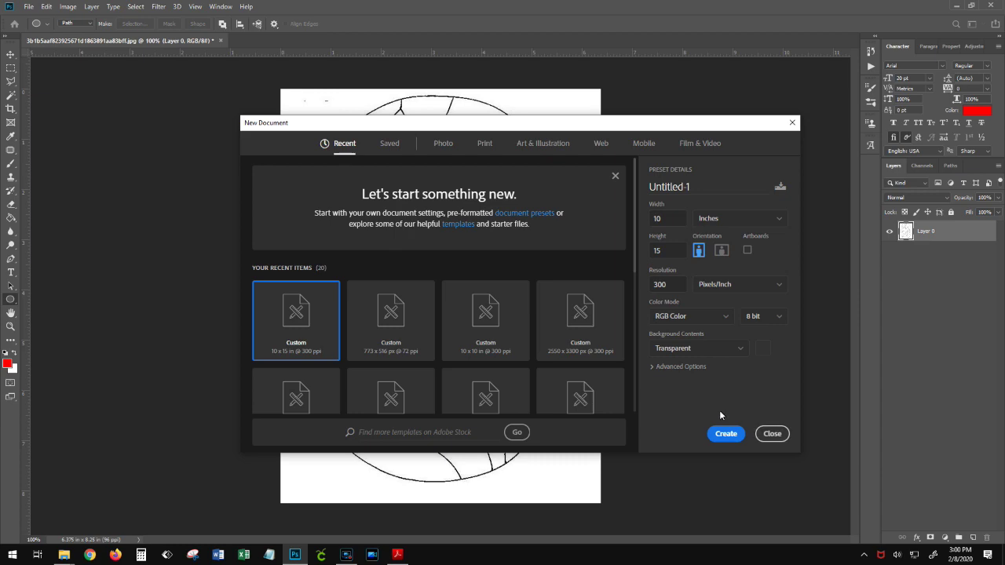
- Create the transparent 10 x 15 inch, 300 ppi document and place horizontal and vertical guides through its centre
click(733, 434)
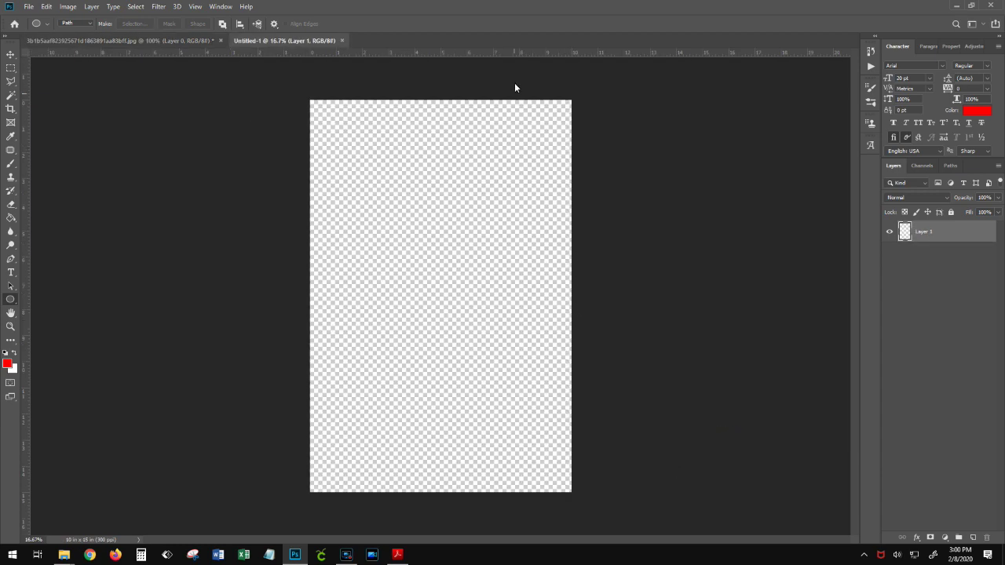
drag(515, 55, 516, 296)
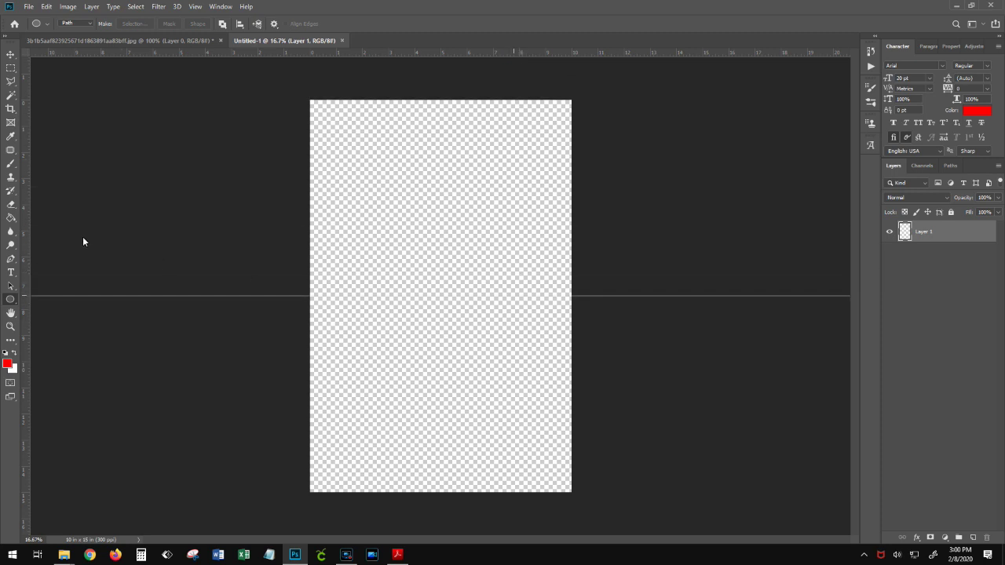
drag(24, 191, 443, 313)
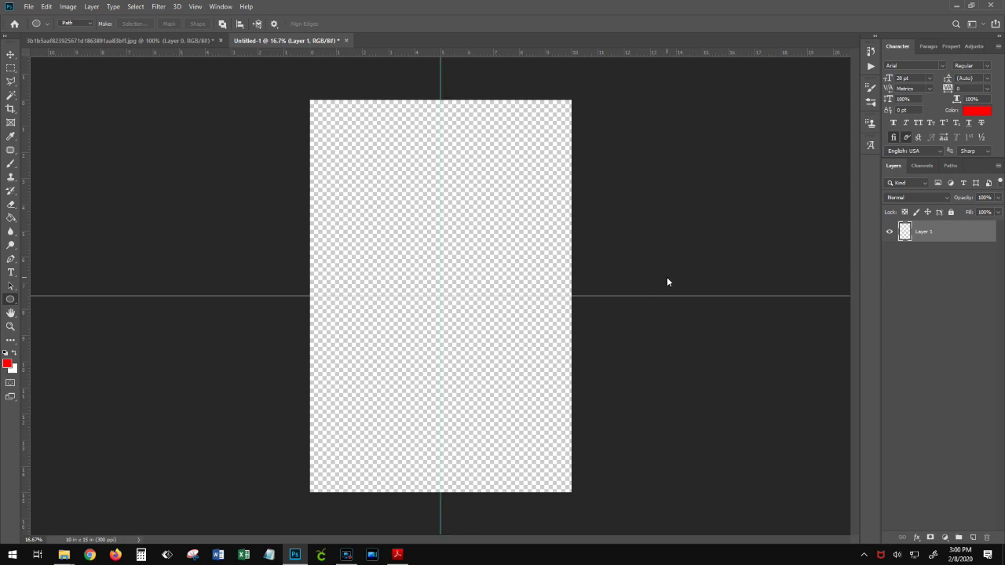
- Copy the tulip drawing into the centre of the new document and scale it to about 511%
click(137, 37)
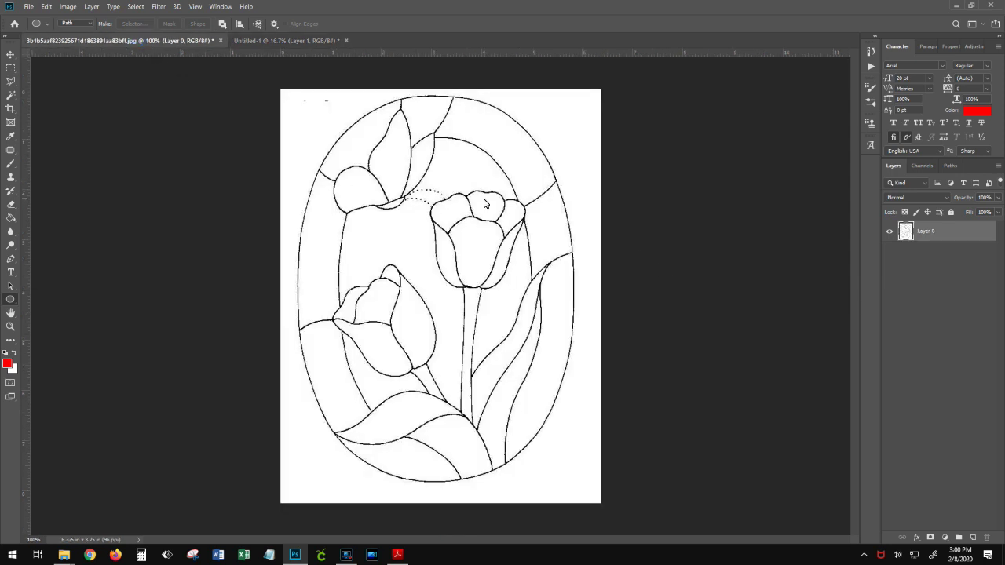
key(v)
drag(484, 204, 460, 263)
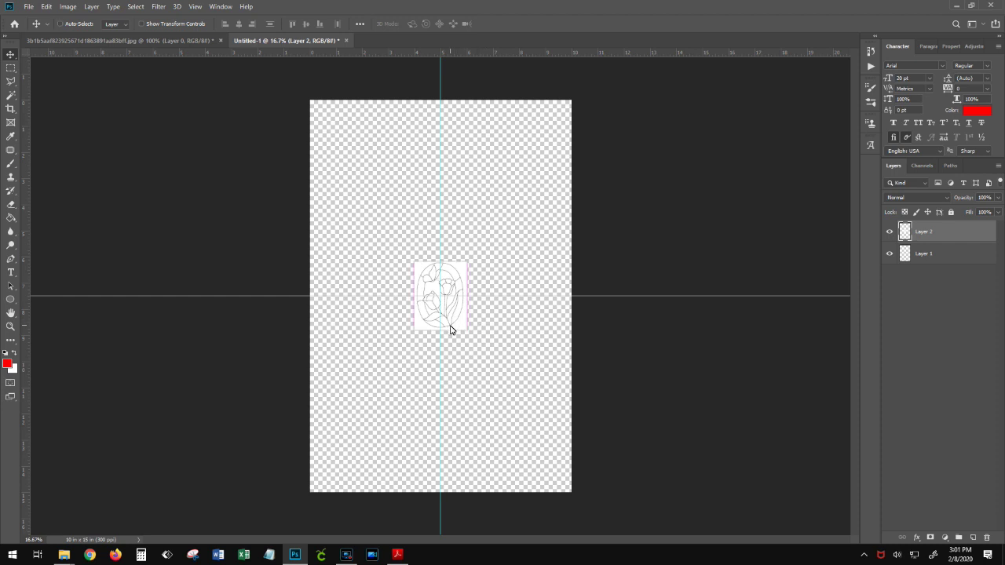
key(ctrl+t)
drag(470, 337, 561, 487)
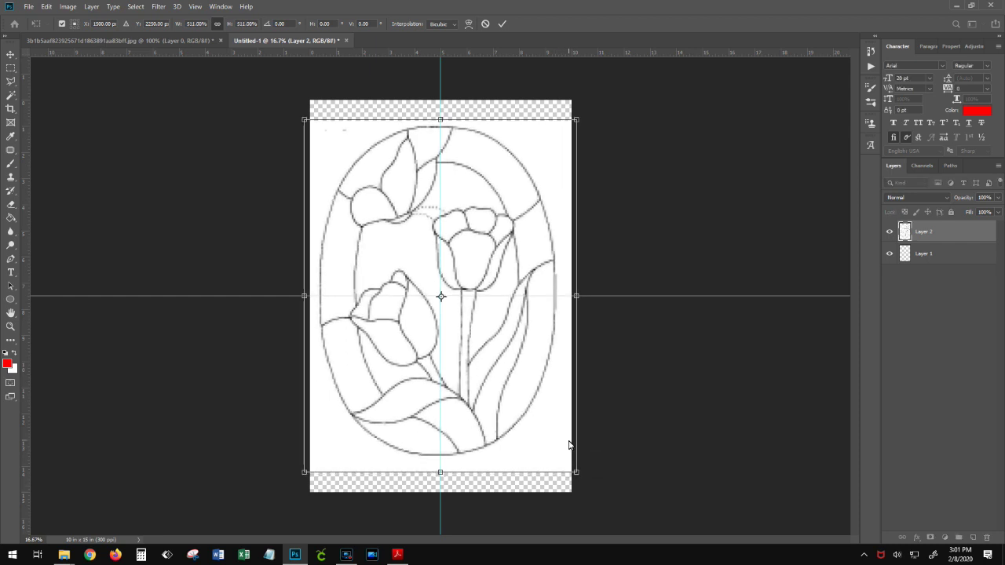
key(Return)
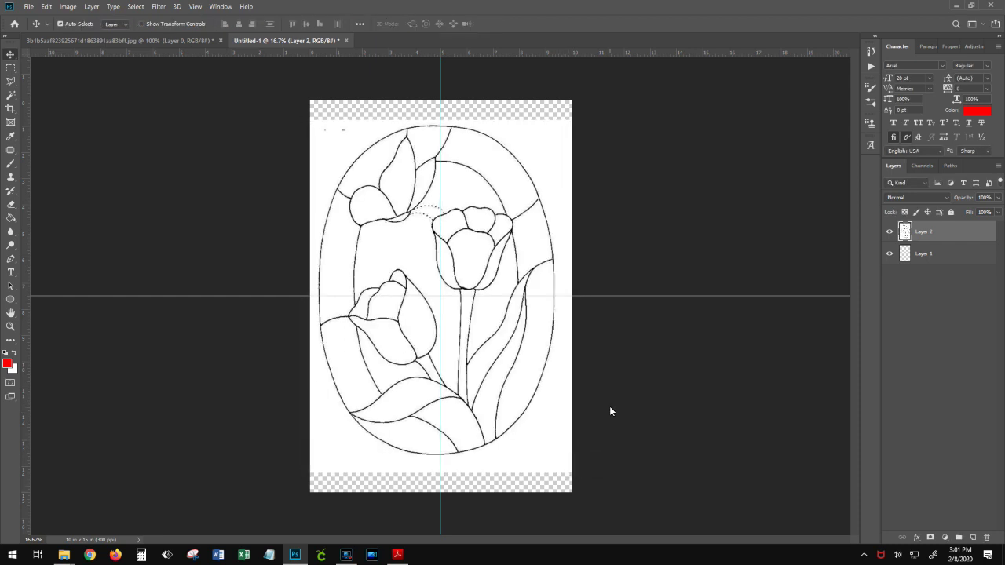
- Nudge the drawing layer sideways until its oval is centred on the vertical guide
key(Right)
key(Right)
key(Right)
key(Right)
key(Right)
key(Right)
key(Right)
key(Right)
key(Right)
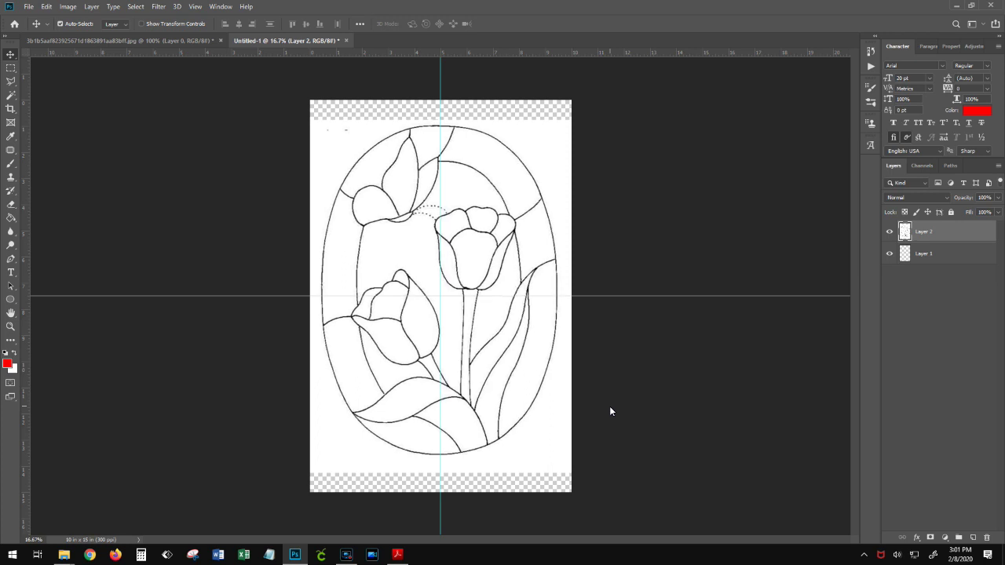
key(Right)
key(Left)
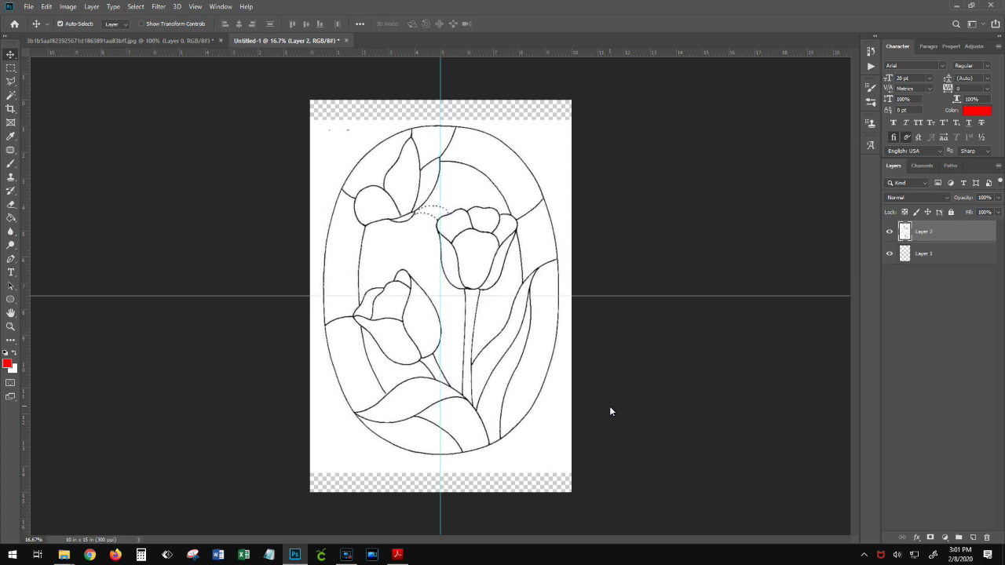
- Delete the white strips of the drawing layer below and above the oval
key(m)
drag(642, 519, 274, 458)
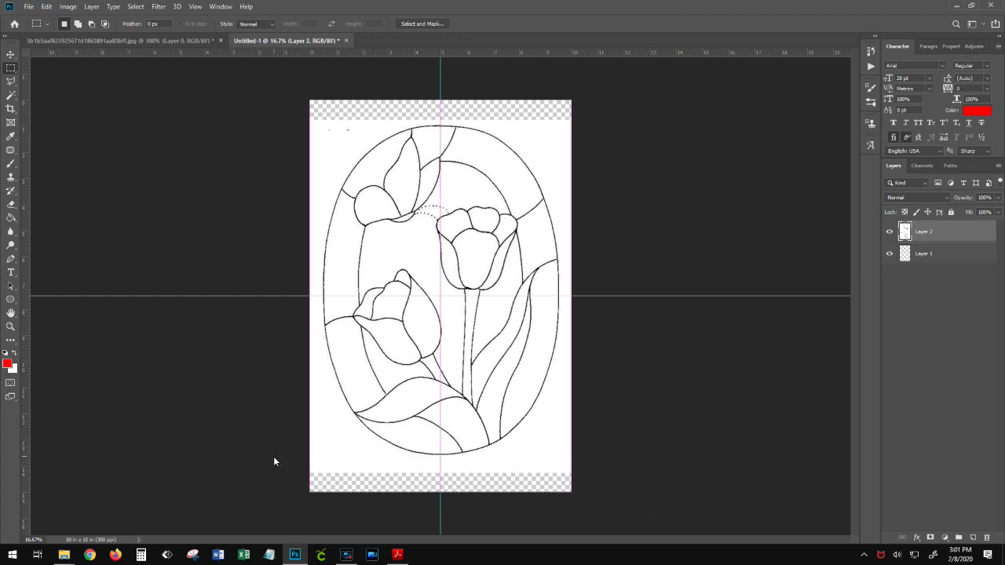
key(ctrl+d)
key(Delete)
mouse_move(283, 89)
mouse_down()
mouse_move(522, 103)
mouse_move(593, 124)
mouse_up()
key(Delete)
key(ctrl+d)
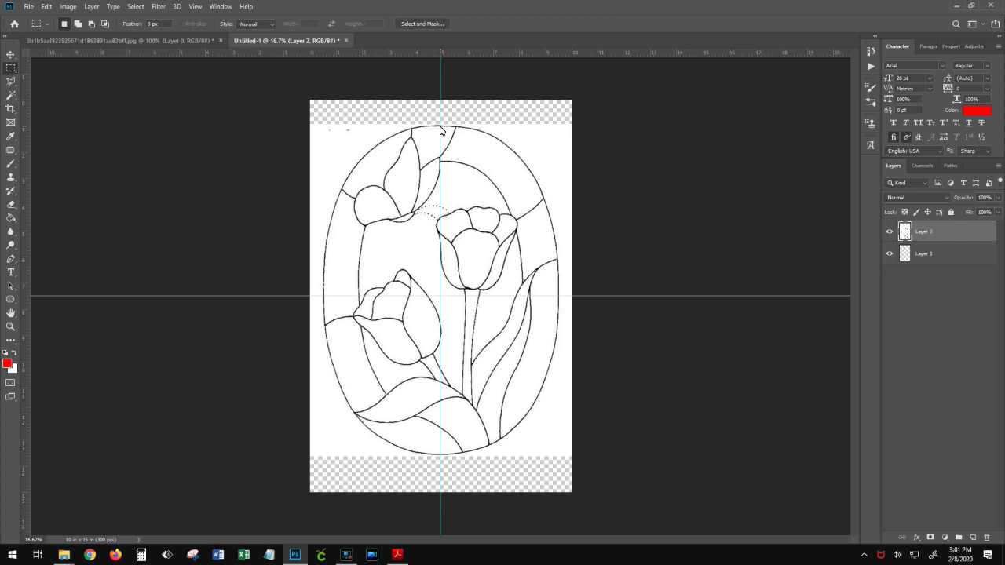
key(u)
mouse_move(441, 130)
mouse_down()
mouse_move(473, 289)
mouse_move(484, 423)
mouse_up()
key(ctrl+z)
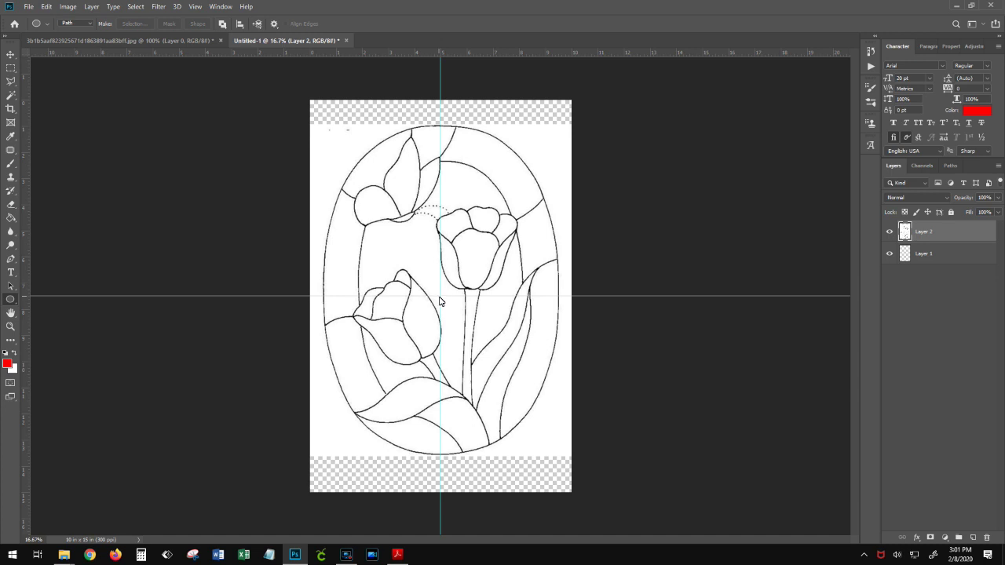
- Draw an elliptical path from the guides' centre to fit the outer oval, and add a smaller concentric copy inside it
drag(440, 300, 560, 466)
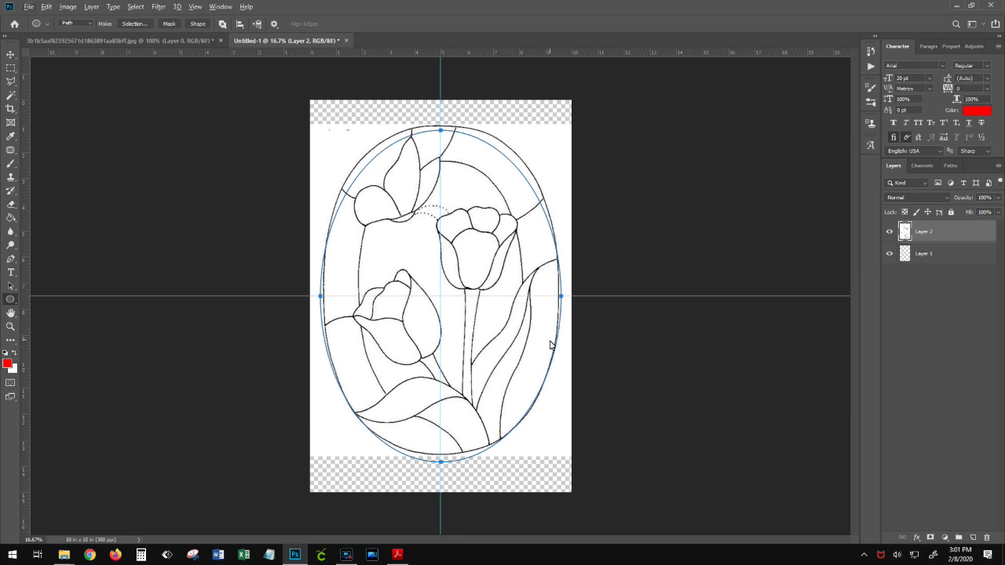
drag(551, 343, 549, 340)
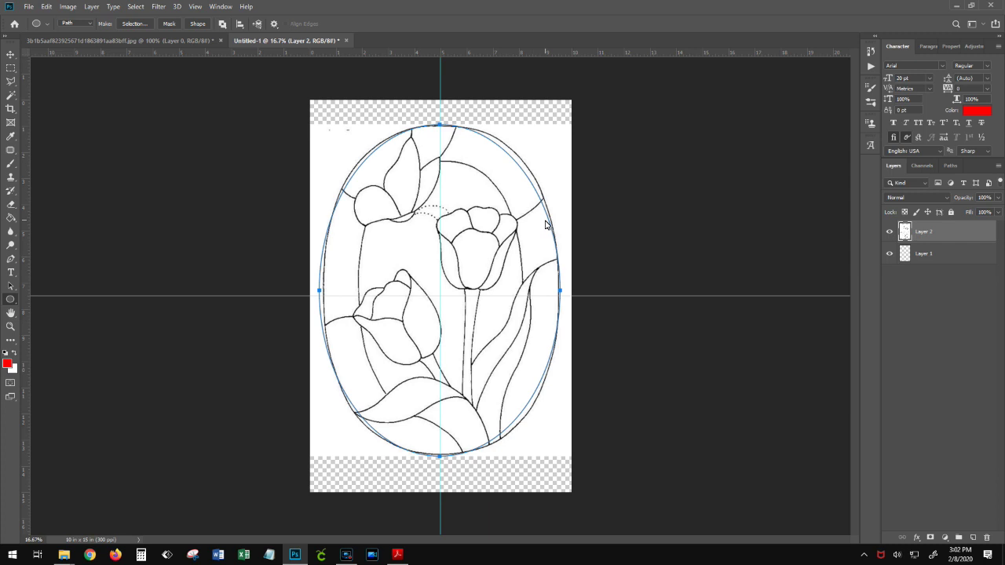
drag(549, 225, 516, 251)
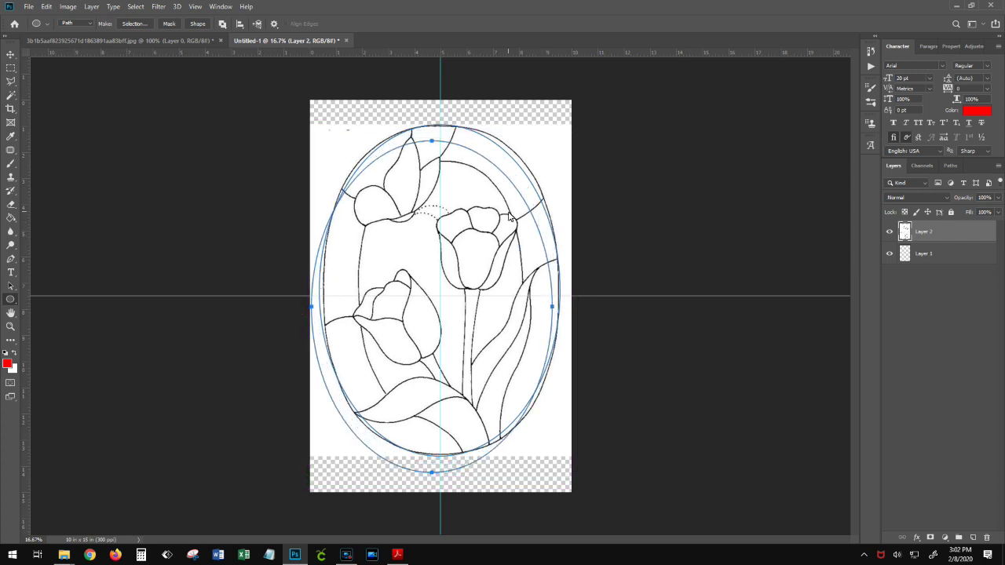
key(ctrl+t)
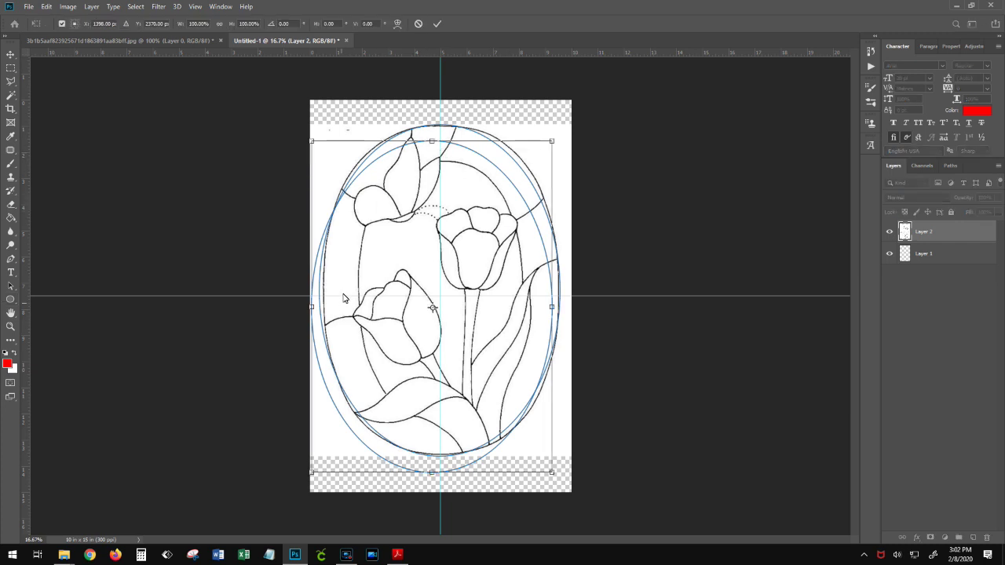
drag(411, 253, 419, 235)
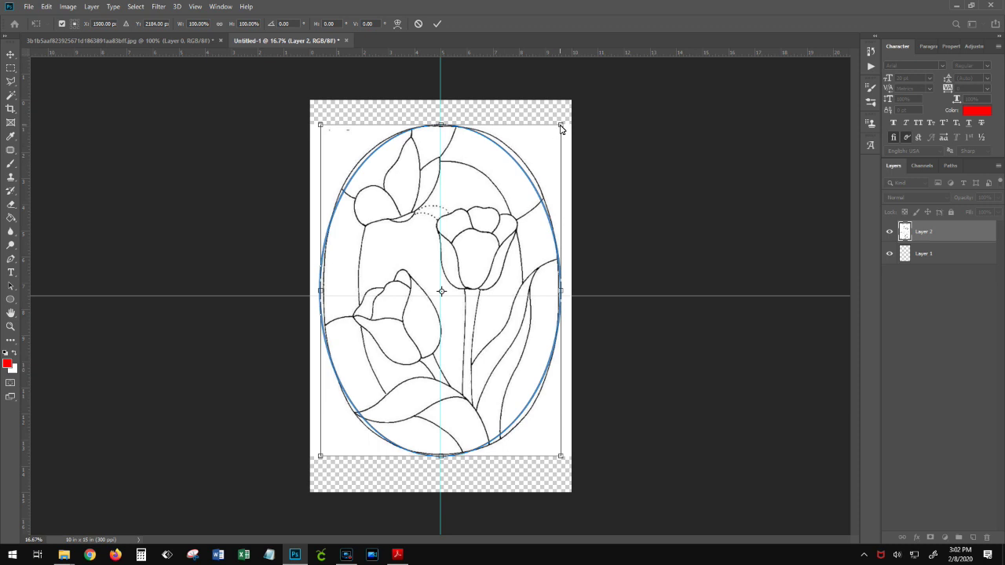
drag(560, 129, 535, 157)
- Hide the drawing layer and adjust the inner ellipse's width to 98.61% and height to 103.56% for an even border
click(889, 232)
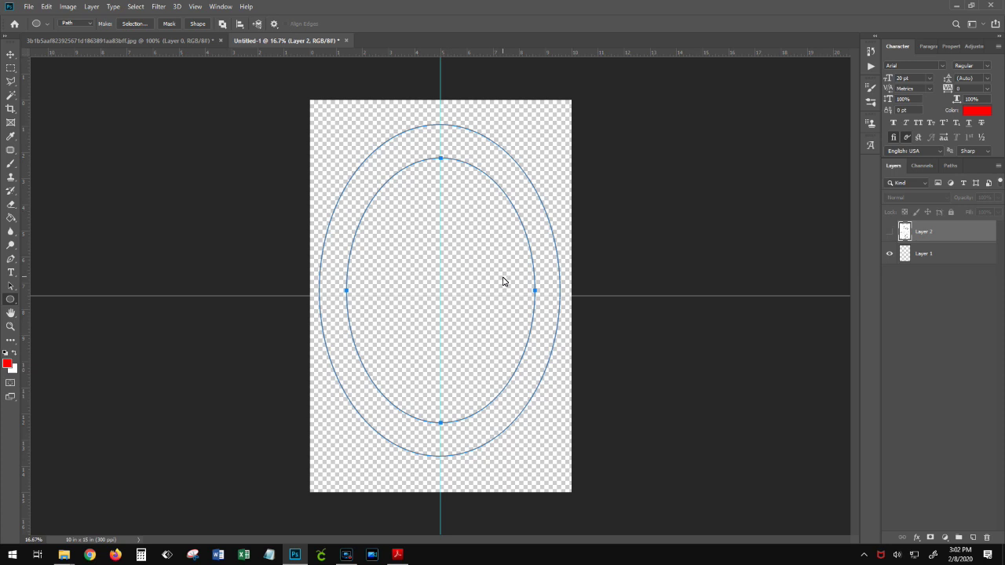
key(ctrl+t)
drag(537, 295, 532, 295)
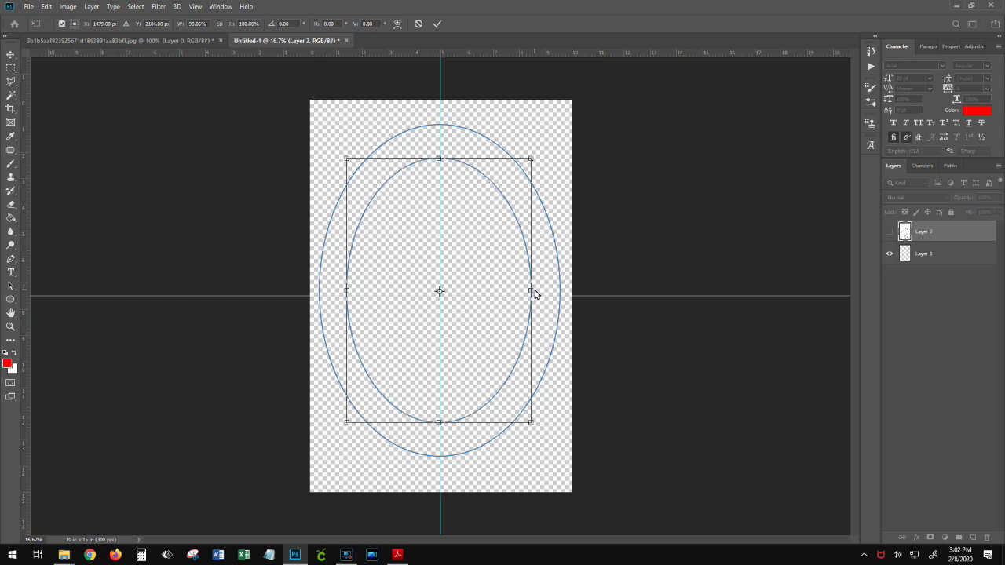
drag(532, 295, 532, 292)
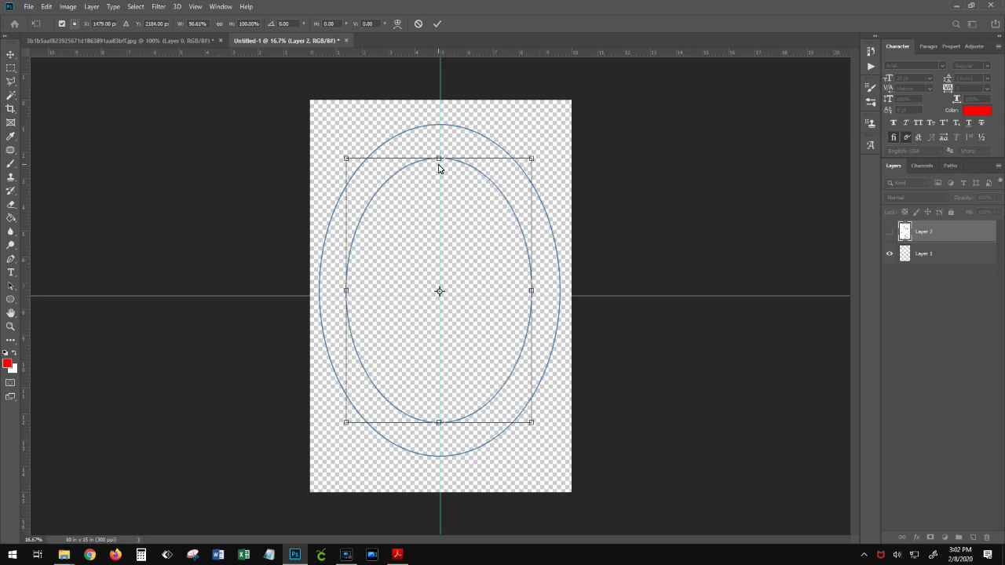
mouse_move(438, 163)
mouse_down()
mouse_move(439, 149)
mouse_move(439, 159)
mouse_up()
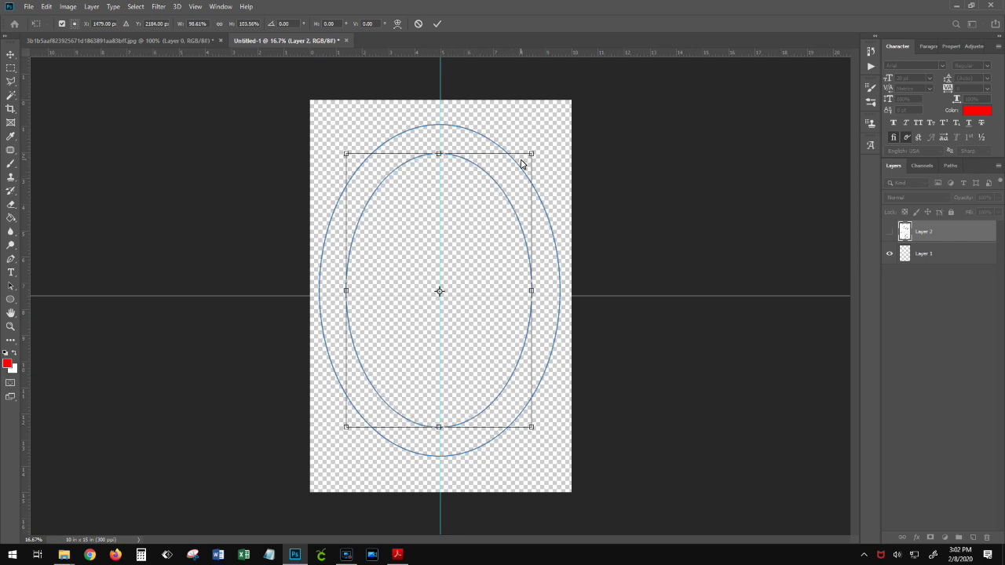
key(u)
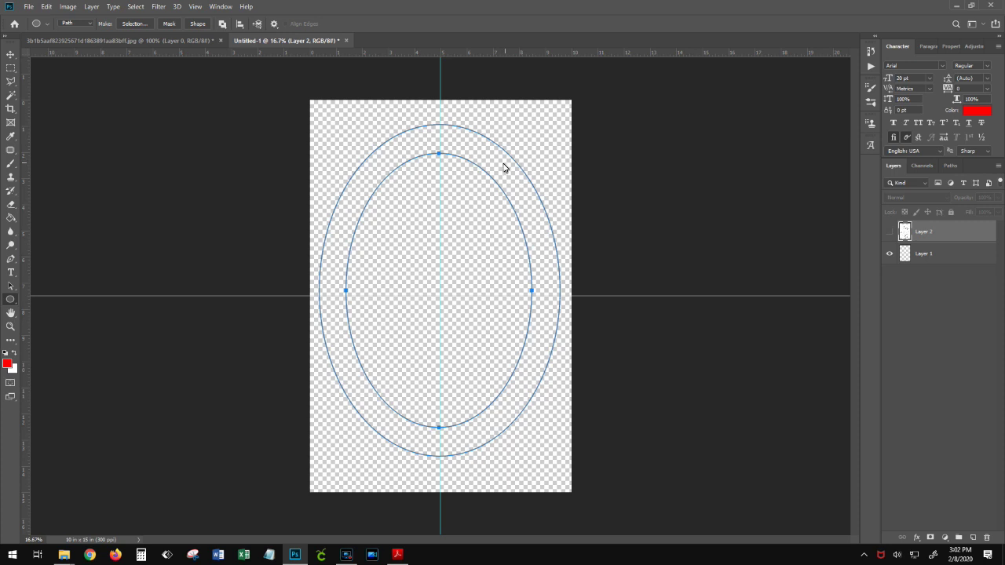
- Select the outer ellipse path, show the drawing layer again and reduce its fill to 42%
ctrl+click(503, 151)
click(488, 181)
click(531, 217)
click(889, 231)
click(997, 213)
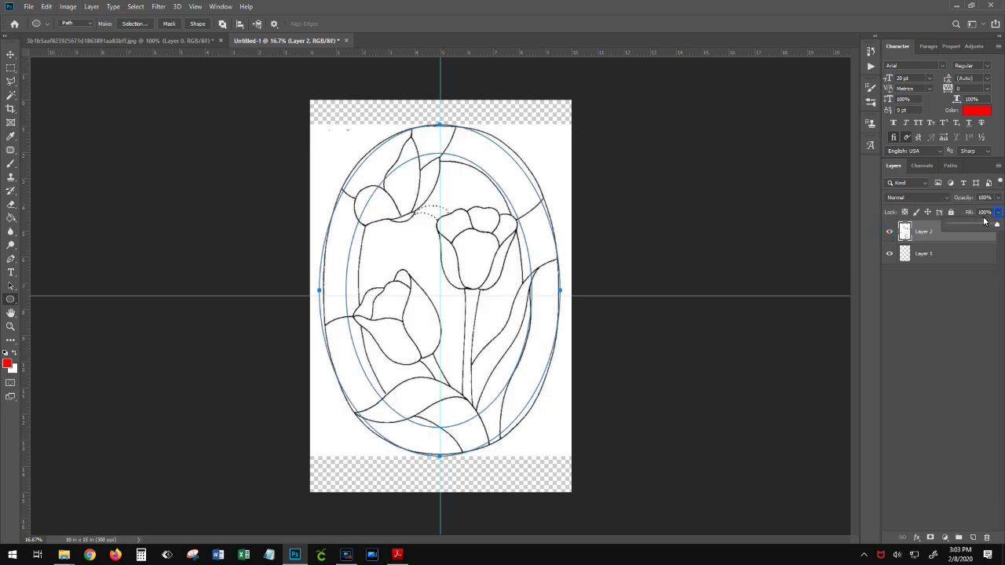
click(968, 227)
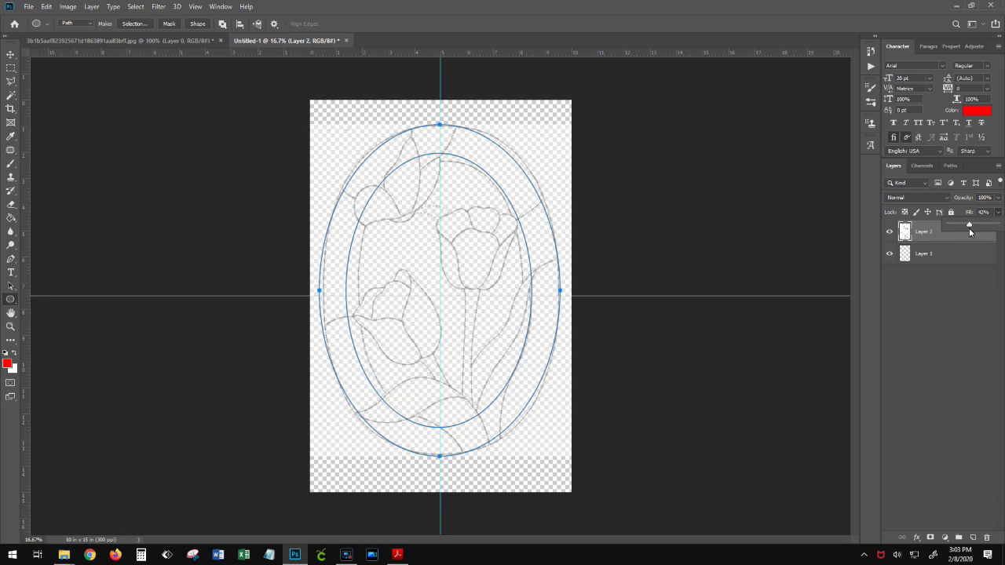
- Add a new layer above the drawing and set the brush size to 9 px
click(972, 538)
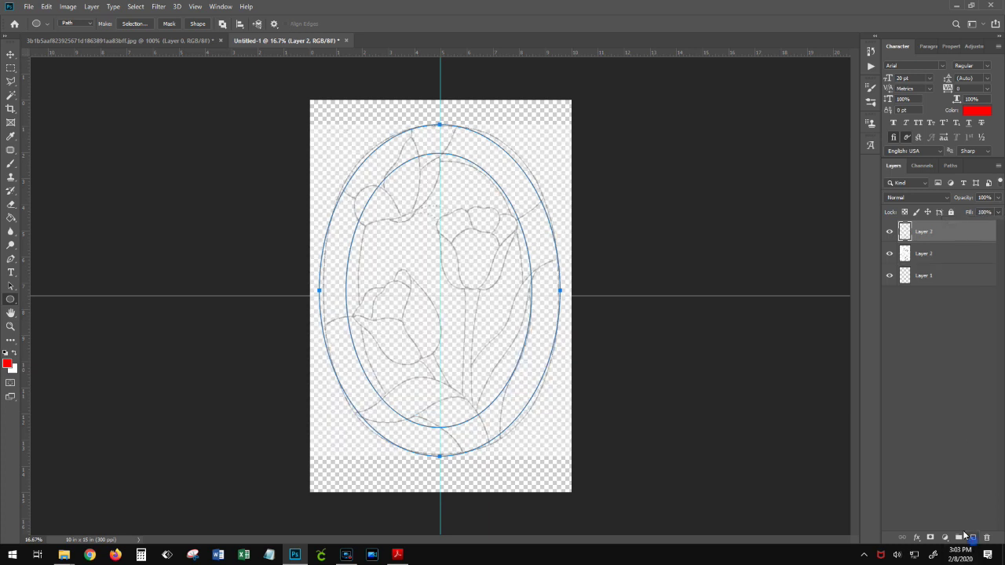
right_click(465, 139)
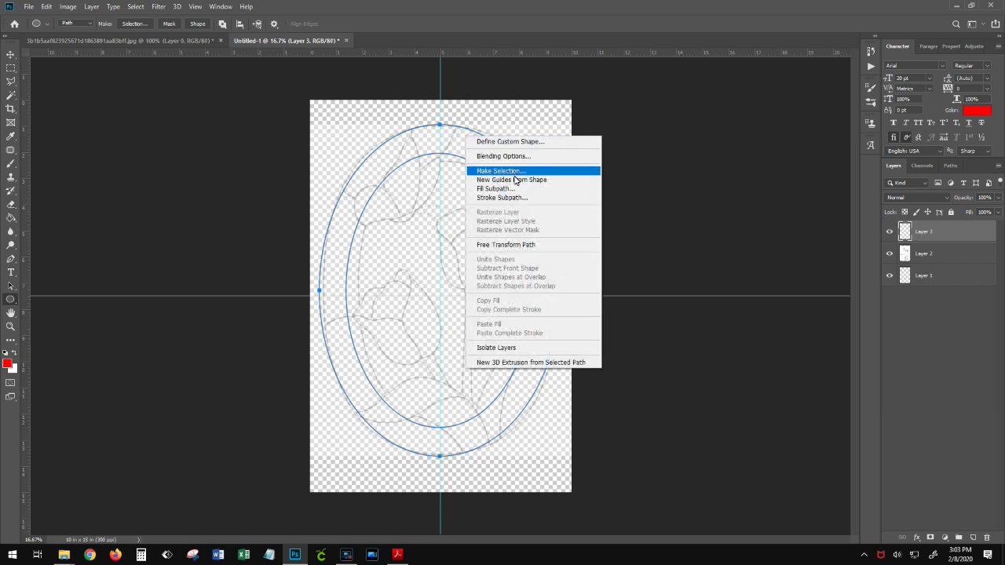
key(Escape)
key(b)
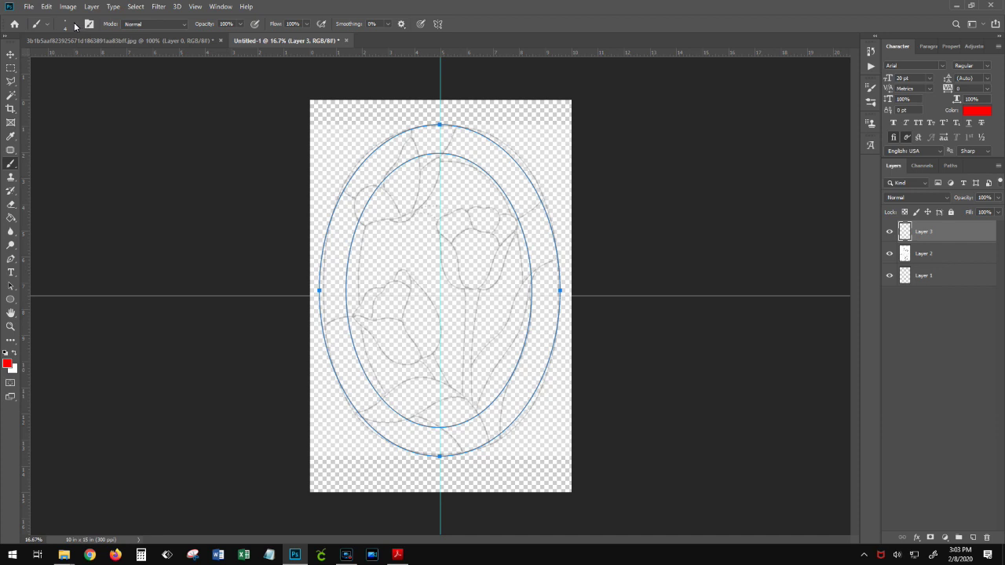
click(69, 23)
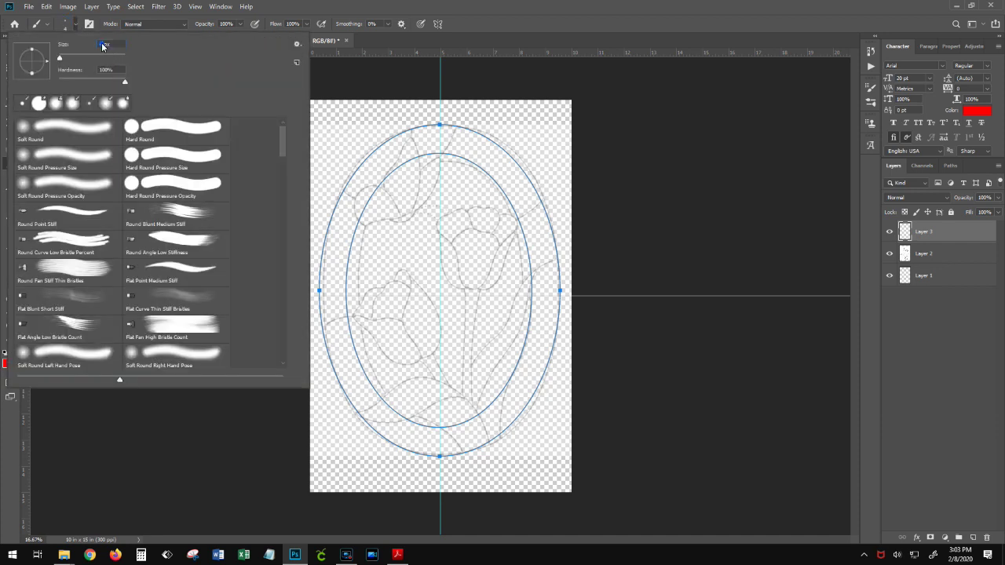
text(9)
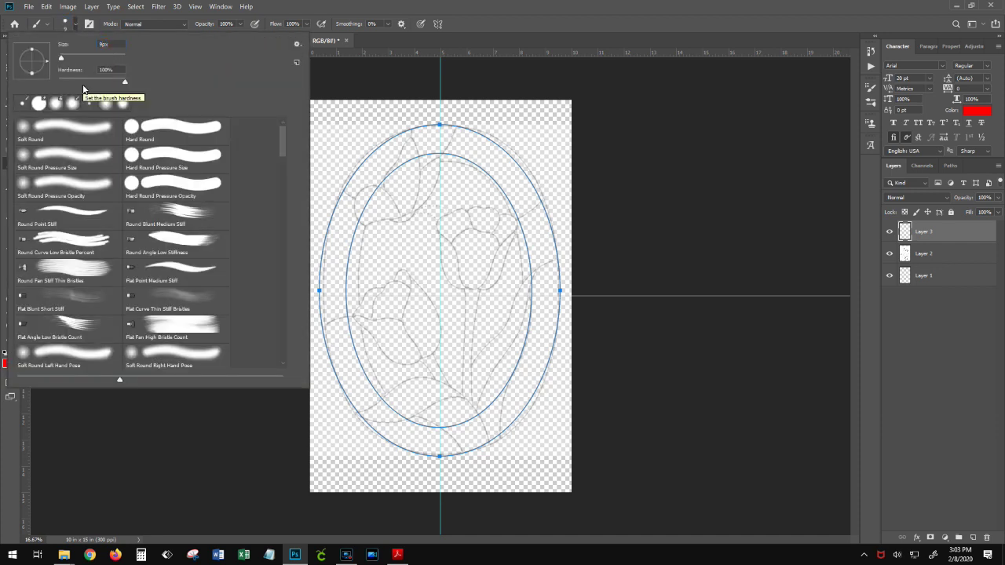
key(Return)
key(u)
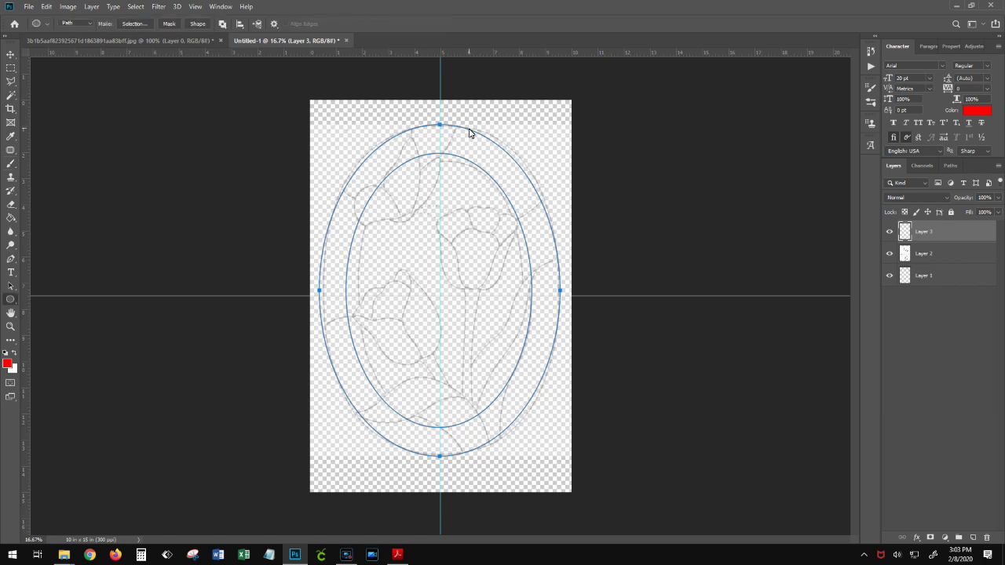
- Stroke both ellipse paths with the brush in black on the new layer and delete the paths
right_click(470, 134)
click(538, 5)
drag(312, 110, 583, 495)
right_click(459, 127)
click(488, 188)
click(570, 184)
click(6, 352)
right_click(479, 170)
click(552, 231)
key(Return)
right_click(552, 231)
key(Escape)
key(p)
right_click(524, 249)
click(556, 277)
- Fill the lowest layer, Layer 1, with white, keeping the faded drawing shown above it
click(889, 253)
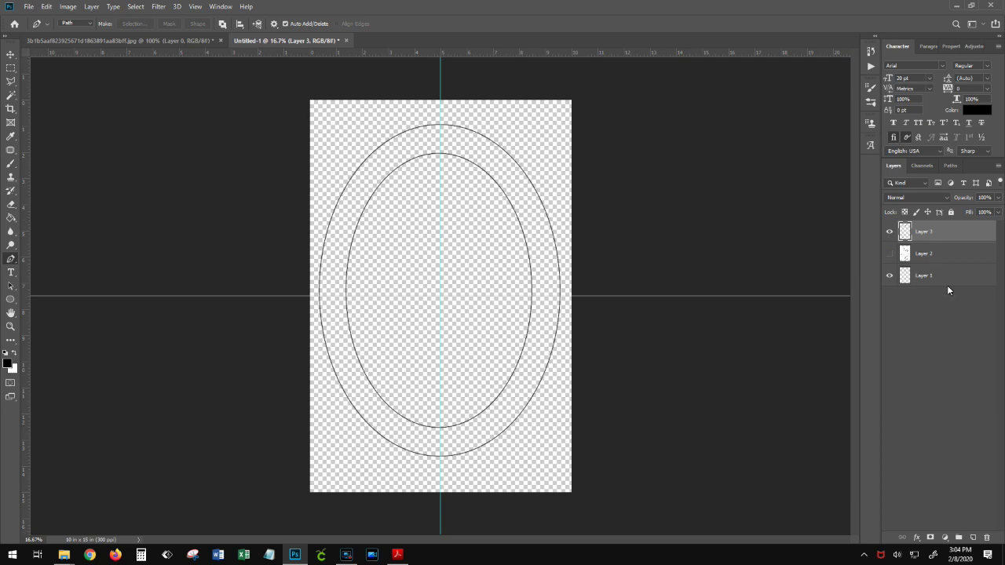
click(930, 276)
key(ctrl+BackSpace)
click(889, 253)
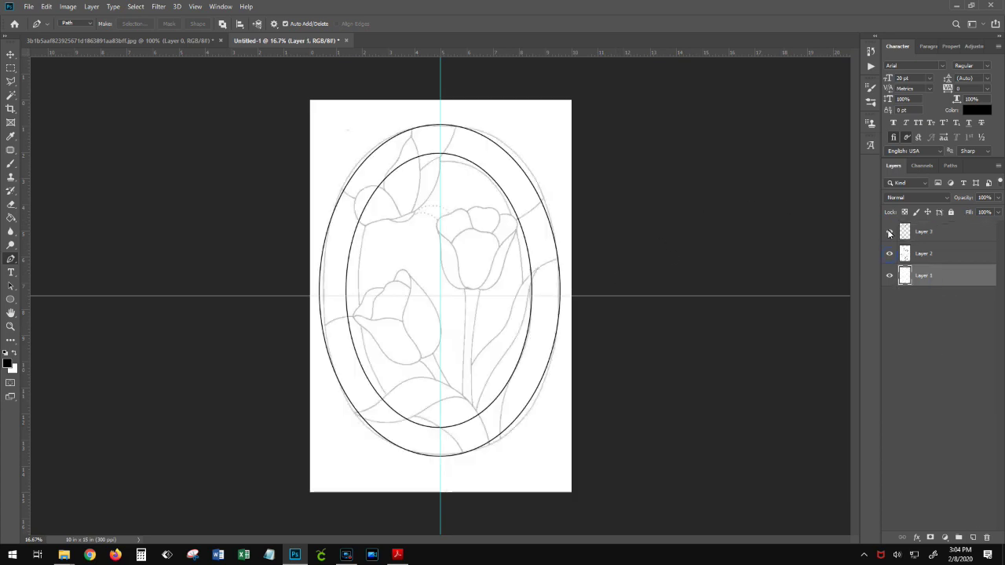
- Trace the right edge of the butterfly's upper wing with a curved Pen path
key(z)
click(377, 210)
click(375, 211)
key(p)
click(402, 89)
click(403, 238)
click(403, 163)
drag(403, 163, 420, 163)
drag(420, 126, 422, 120)
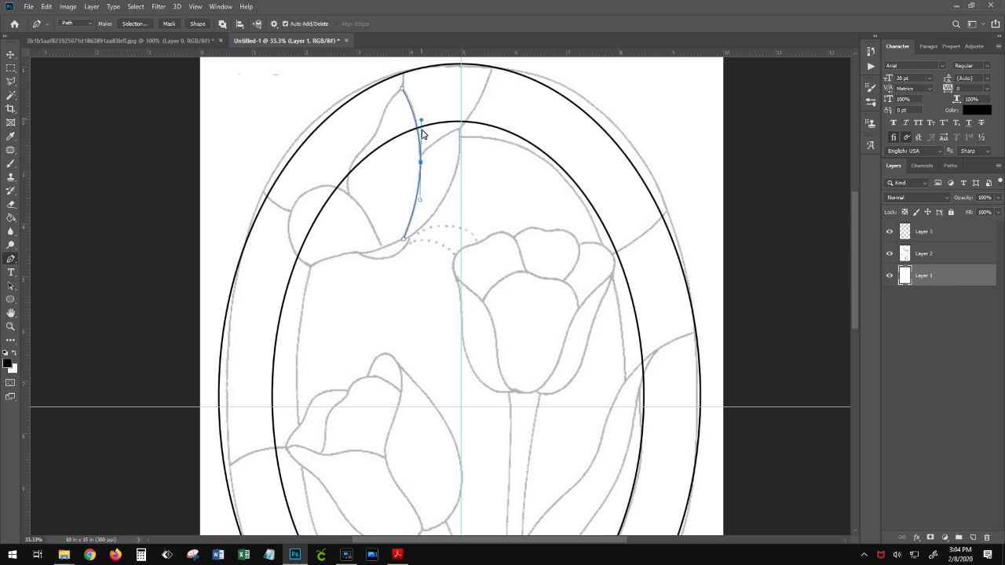
- Continue the path around the lower and left edges of the upper wing, closing it at the wing tip
click(382, 250)
click(348, 195)
click(362, 209)
click(359, 154)
click(350, 171)
click(402, 90)
drag(381, 120, 387, 99)
- Stroke the upper wing path in black on a new layer and delete the path
click(971, 538)
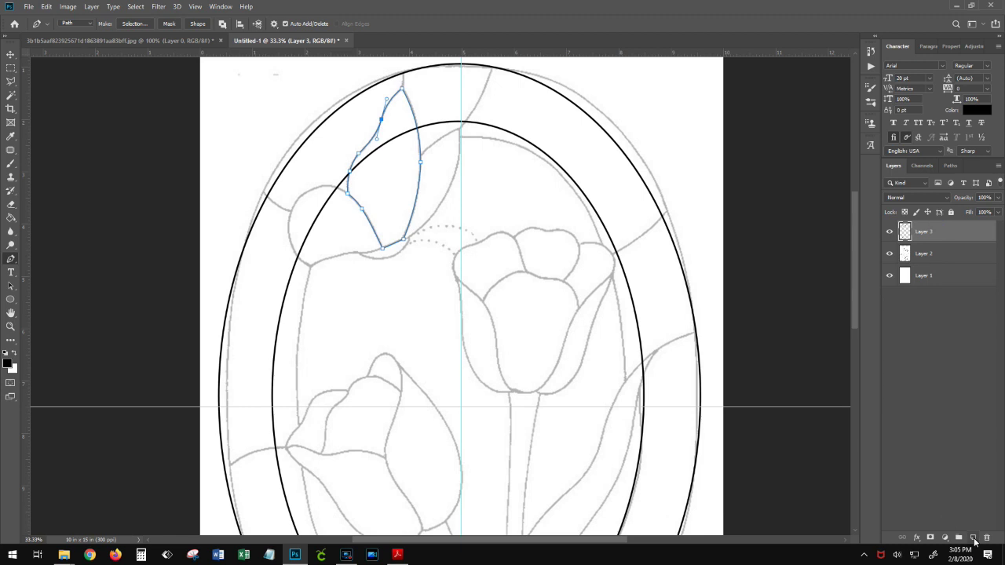
right_click(369, 137)
click(427, 221)
click(569, 185)
right_click(419, 161)
click(443, 182)
- Trace the butterfly's lower wing with a curved Pen path joining the base of the upper wing
click(311, 267)
drag(359, 252, 385, 252)
click(311, 267)
click(347, 193)
drag(330, 229, 291, 209)
drag(292, 210, 312, 168)
- Stroke the lower wing path in black and erase the stray line where it meets the upper wing
right_click(374, 249)
click(416, 319)
drag(362, 207, 396, 237)
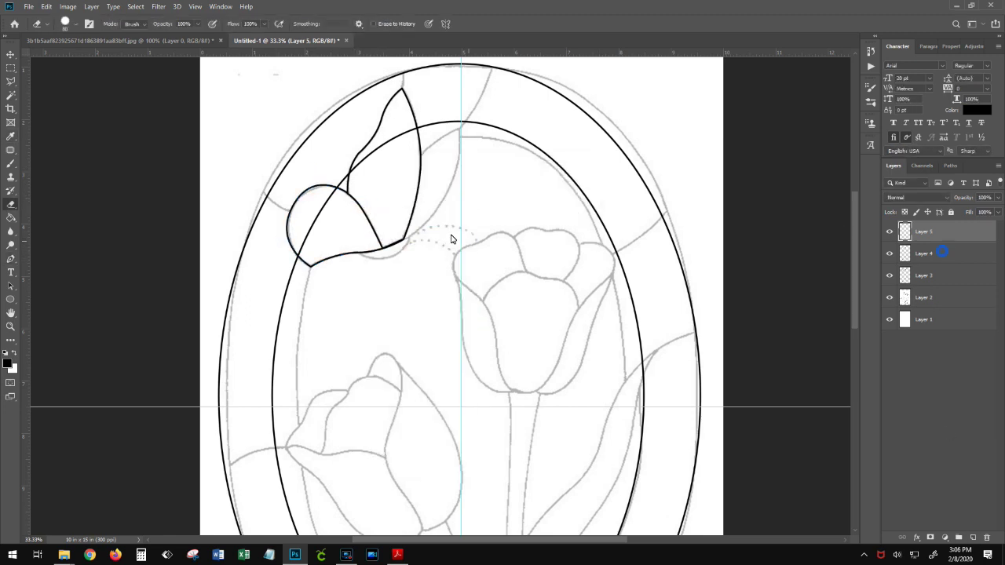
- Trace the butterfly's far wing on a new layer with a curved Pen path from the body over its tip to the upper wing
key(ctrl+shift+alt+n)
key(p)
click(405, 238)
click(461, 129)
click(421, 155)
drag(432, 184, 445, 197)
- Stroke the far wing path in black and erase the inner oval's line where it crosses the butterfly's wings
right_click(419, 150)
click(451, 222)
click(562, 186)
click(893, 305)
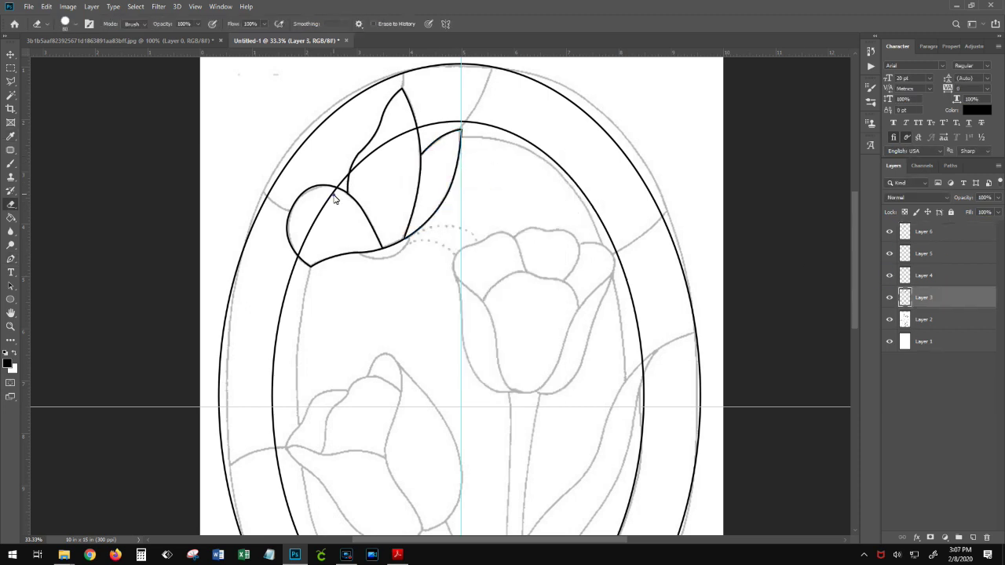
- Trace the short body curve beneath the butterfly's wings, stroke it in black and delete the path
click(359, 254)
drag(407, 237, 396, 261)
right_click(398, 252)
click(430, 336)
click(563, 186)
right_click(399, 252)
click(442, 281)
- Draw the short connecting line from the outer oval to the upper wing's tip, stroke it in black and delete the path
click(404, 74)
click(403, 88)
right_click(404, 83)
click(434, 168)
right_click(416, 84)
click(442, 97)
- Trace the dividing line from the outer oval to the far wing's tip and stroke it in black
click(492, 68)
click(462, 128)
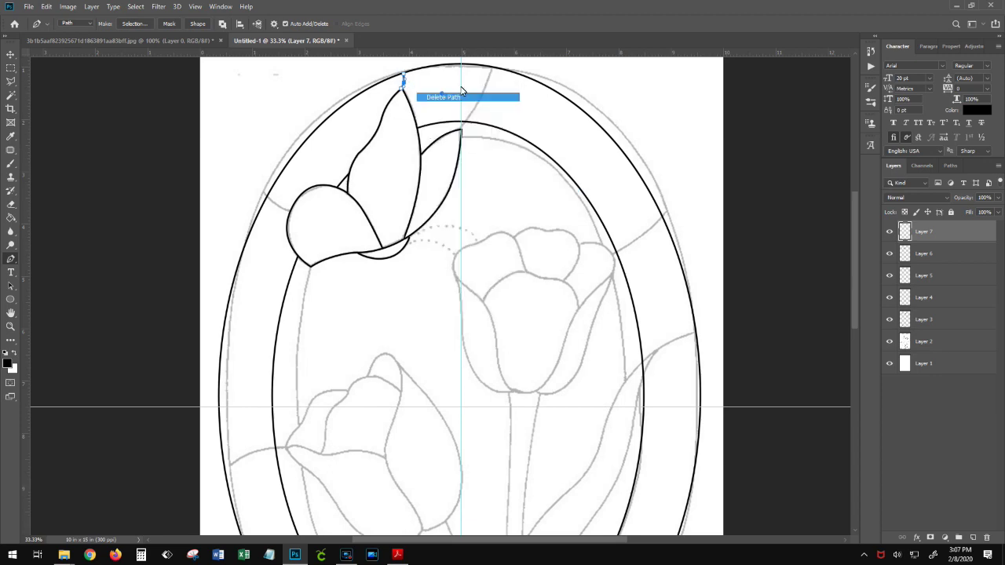
right_click(479, 103)
click(510, 187)
- Hide the guides and toggle the visibility of Layer 7
key(ctrl+semicolon)
scroll(239, 353, down, 3)
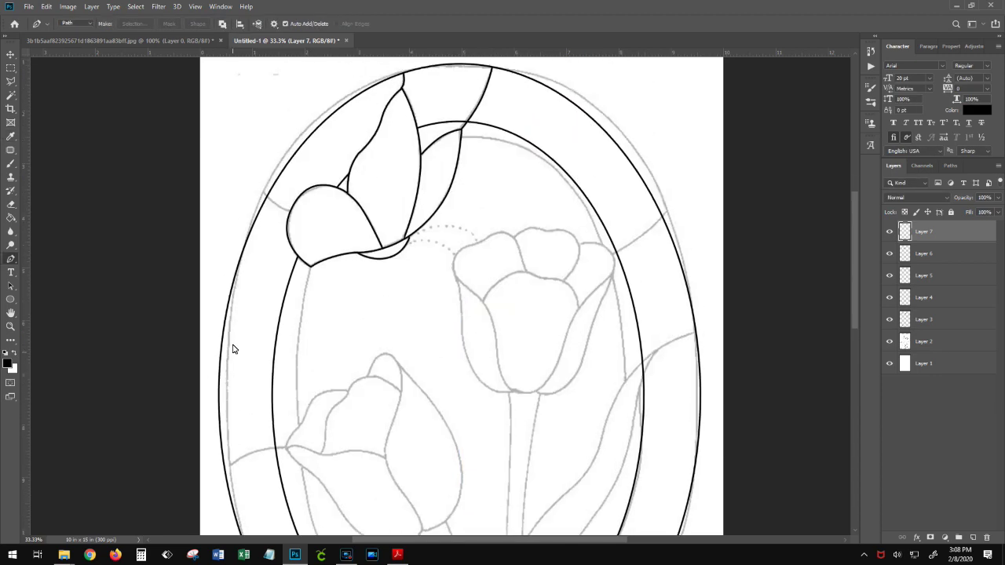
scroll(298, 347, up, 5)
click(889, 232)
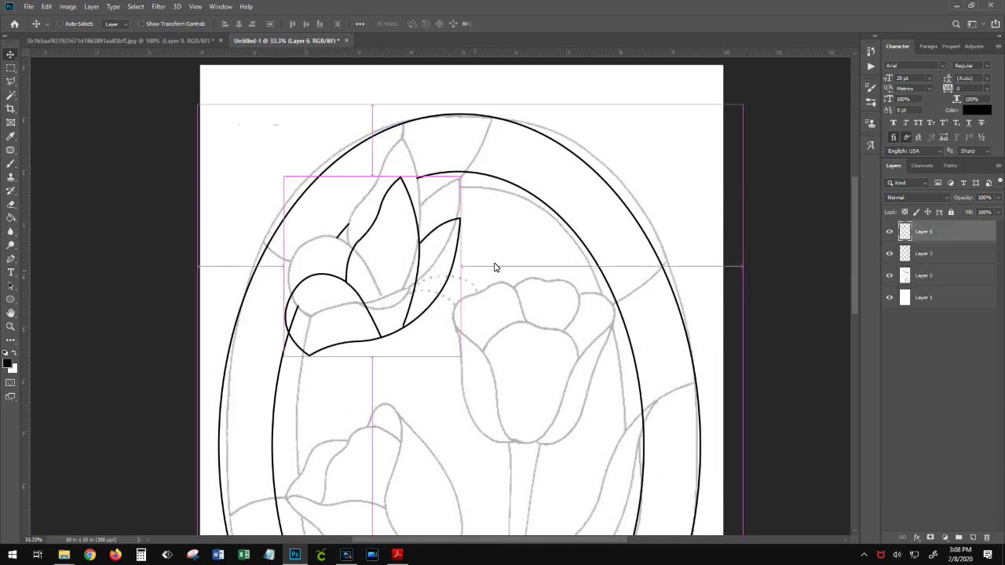
- Retrace the body curve beneath the butterfly's wings with the Pen tool and stroke it in black
click(357, 303)
drag(390, 307, 406, 302)
click(565, 185)
- Trace the upper tulip's left petal and the left side of its centre petal down to the flower's base
drag(518, 352, 500, 237)
click(493, 170)
click(466, 171)
drag(480, 171, 464, 235)
click(434, 196)
click(480, 165)
click(476, 265)
click(503, 326)
drag(491, 297, 484, 313)
- Continue the path up the centre petal's right side and around the outer edge of the tulip's right petal
click(558, 242)
drag(520, 302, 529, 313)
drag(544, 280, 546, 279)
click(593, 189)
drag(581, 207, 583, 180)
click(559, 179)
click(593, 188)
- Stroke the tulip petal path in black on a new layer and delete the path
key(ctrl+alt+shift+n)
right_click(588, 211)
click(617, 297)
right_click(560, 239)
click(591, 267)
- Trace the inner edge of the tulip's left petal down to the centre petal, stroke it in black and delete the path
click(493, 170)
click(500, 188)
right_click(500, 186)
click(531, 272)
click(573, 179)
right_click(575, 265)
click(603, 293)
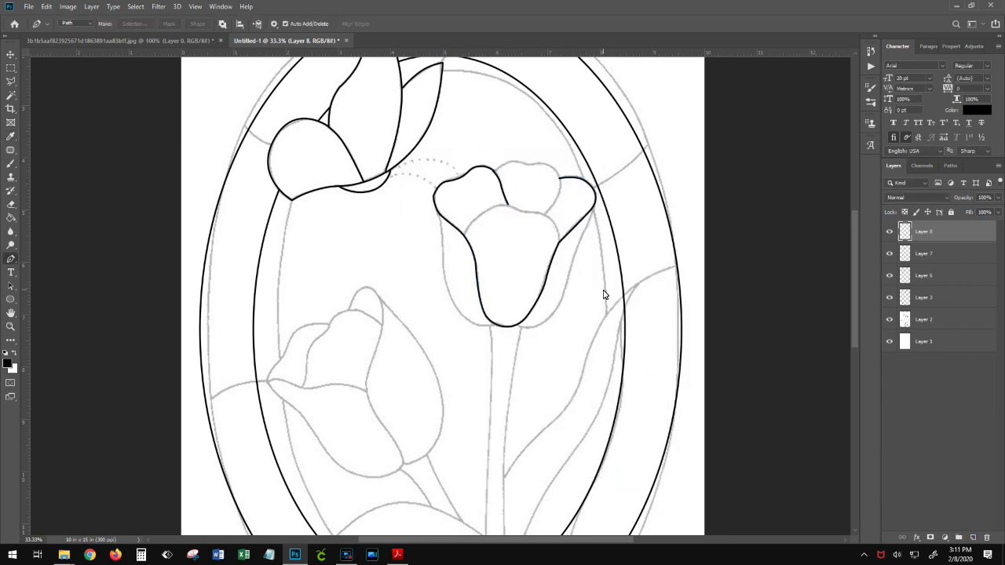
- Trace the upper edge of the tulip's centre petal with a curved Pen path between its left and right sides
click(463, 234)
click(514, 210)
drag(488, 220, 488, 210)
click(542, 213)
click(559, 239)
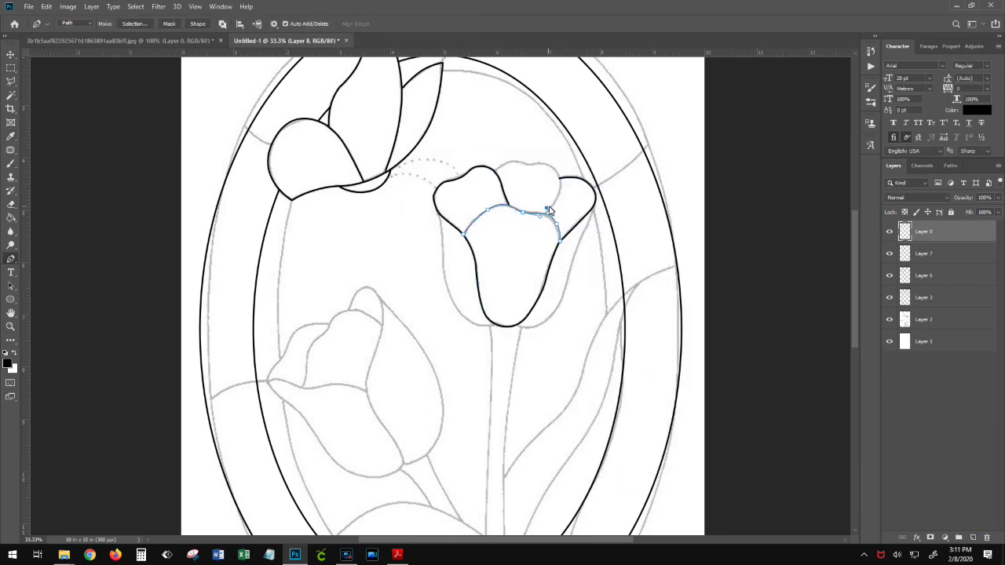
drag(551, 227, 554, 223)
- Stroke the centre petal's upper edge in black on a new layer and delete the path
right_click(554, 225)
click(973, 537)
right_click(555, 225)
click(604, 312)
right_click(540, 210)
click(569, 239)
- Trace the tulip's middle back petal from the left petal around to the centre petal and stroke it in black on a new layer
click(494, 172)
click(527, 166)
click(557, 172)
click(542, 213)
click(972, 537)
right_click(554, 202)
click(585, 288)
right_click(560, 167)
key(e)
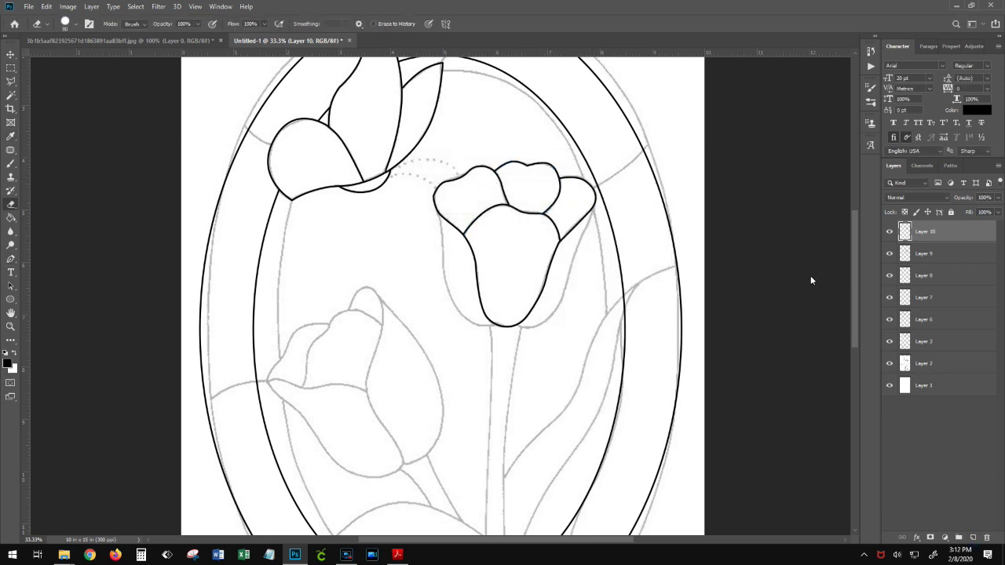
- Trace the tulip's outer left petal from the flower base up to the left petal, stroke it in black and delete the path
key(p)
click(496, 324)
click(439, 212)
mouse_move(469, 275)
mouse_down()
mouse_move(457, 310)
mouse_move(444, 267)
mouse_up()
right_click(445, 265)
click(487, 352)
right_click(453, 262)
click(487, 291)
- Trace the tulip's outer right petal from the base up to the right petal and stroke it in black on a new layer
click(518, 324)
click(593, 206)
drag(540, 291, 555, 309)
drag(579, 256, 574, 252)
click(972, 538)
right_click(569, 261)
click(601, 347)
right_click(576, 246)
click(612, 274)
key(e)
- Check a traced layer by toggling its visibility and merge the tulip outline layers
drag(482, 401, 460, 334)
click(889, 322)
click(888, 322)
key(ctrl+e)
- Trace the left edge of the tulip's stem on a new layer, stroke it in black and delete the path
click(972, 538)
key(p)
drag(470, 258, 474, 149)
click(471, 149)
click(466, 361)
drag(470, 190, 472, 191)
right_click(472, 270)
click(504, 358)
click(569, 186)
right_click(470, 264)
click(506, 293)
- Trace the right edge of the tulip's stem, stroke it in black and merge the stem's layer
click(502, 150)
click(488, 383)
drag(494, 264, 485, 264)
right_click(503, 247)
click(530, 333)
key(ctrl+e)
- Trace the large lower leaf's upper edge with a curved Pen path from the outer oval's left side, past the stem, to its lower right
click(251, 397)
click(475, 369)
click(337, 385)
drag(337, 385, 371, 328)
click(298, 359)
drag(298, 359, 311, 367)
click(475, 369)
click(522, 462)
drag(498, 415, 504, 413)
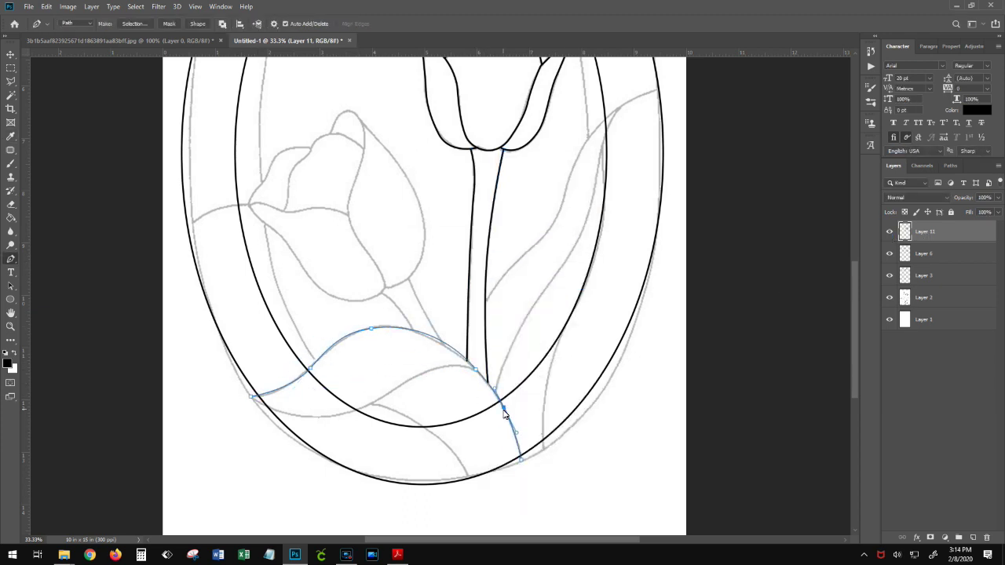
- Stroke the path along the large lower leaf's upper edge in black on a new layer
click(973, 537)
right_click(433, 347)
click(463, 197)
click(570, 186)
- Trace the large lower leaf's S-shaped fold line from its left tip to the stem and stroke it on a new layer
click(250, 398)
drag(416, 376, 328, 454)
key(ctrl+shift+alt+n)
right_click(453, 139)
click(481, 151)
key(v)
key(p)
- Trace the curved line from the lower leaf's fold down to the outer oval, stroke it in black and merge the leaf's layers
click(376, 403)
click(468, 477)
drag(424, 441, 432, 433)
right_click(437, 425)
click(470, 263)
right_click(428, 185)
click(456, 201)
click(889, 275)
click(889, 276)
key(ctrl+e)
- Trace the tall right leaf's left edge from its tip to the stem, stroke it on a new layer and delete the path
click(618, 108)
click(565, 184)
drag(592, 145, 587, 138)
click(526, 252)
drag(546, 218, 554, 225)
click(486, 303)
right_click(933, 232)
click(972, 537)
right_click(563, 179)
click(597, 253)
right_click(545, 213)
click(572, 229)
- Trace the tall right leaf's right edge from its tip to the stem's base, stroke it in black and delete the path
click(618, 107)
click(594, 184)
drag(605, 146, 602, 142)
click(572, 250)
drag(582, 217, 587, 212)
click(494, 394)
right_click(544, 366)
click(587, 379)
right_click(549, 336)
click(577, 323)
- Trace the upper edge of the lower-left tulip's front petal, stroke it on a new layer and delete the path
drag(442, 236, 453, 323)
click(262, 293)
click(299, 300)
drag(281, 296, 277, 291)
click(360, 304)
drag(333, 302, 308, 311)
right_click(320, 293)
click(982, 542)
click(974, 538)
right_click(332, 294)
click(361, 362)
right_click(336, 299)
click(363, 315)
- Trace the outer contour of the lower-left tulip's left petal from its upper edge down to its pointed left tip
click(323, 236)
click(286, 249)
drag(300, 243, 296, 237)
click(286, 250)
click(281, 314)
drag(271, 303, 265, 303)
click(261, 291)
- Trace the underside of the lower-left tulip's front petal and its right edge down to the flower's base
click(352, 386)
drag(307, 341, 299, 333)
drag(316, 350, 332, 386)
drag(396, 380, 333, 383)
click(361, 303)
drag(379, 338, 383, 342)
- Trace the rounded top tip of the lower-left tulip's back petal and stroke it in black
click(370, 206)
drag(365, 249, 357, 207)
click(343, 221)
right_click(373, 260)
click(396, 322)
- Trace the lower-left tulip's right outer edge from the top petal down to its base and stroke it on a new layer
click(374, 210)
click(437, 344)
click(398, 375)
click(972, 538)
right_click(426, 279)
- Trace the left edge of the lower-left tulip's short stem, stroke it in black and delete the path
click(391, 381)
click(427, 420)
click(409, 401)
right_click(409, 403)
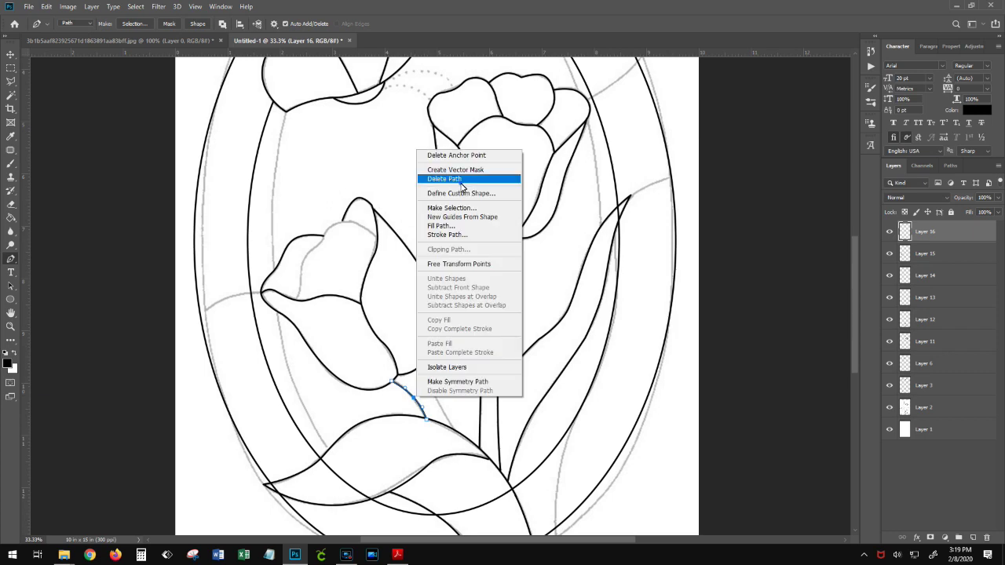
click(451, 209)
- Trace the inner petal outline of the lower-left tulip from the top tip around to the front petal and stroke it
click(376, 236)
click(349, 221)
click(321, 243)
drag(303, 273, 304, 284)
click(294, 298)
right_click(365, 229)
click(392, 316)
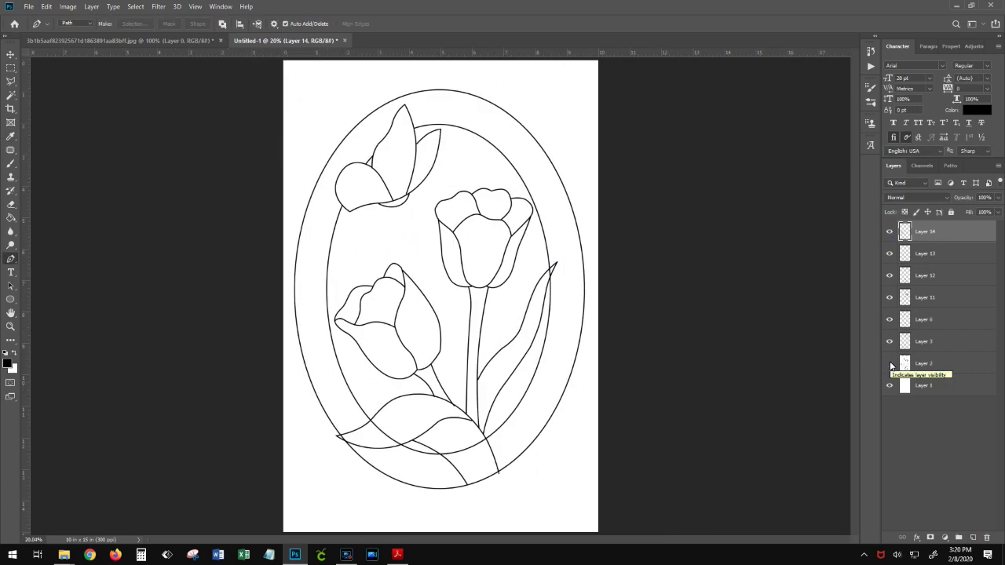
- Check the traced outlines by toggling the visibility of the original drawing and the traced layers
click(890, 363)
click(890, 363)
click(890, 364)
click(890, 275)
click(889, 297)
- Place Layer 13 below Layer 12, select it together with Layer 11 and nudge both to the right
drag(931, 254, 937, 287)
shift+click(938, 297)
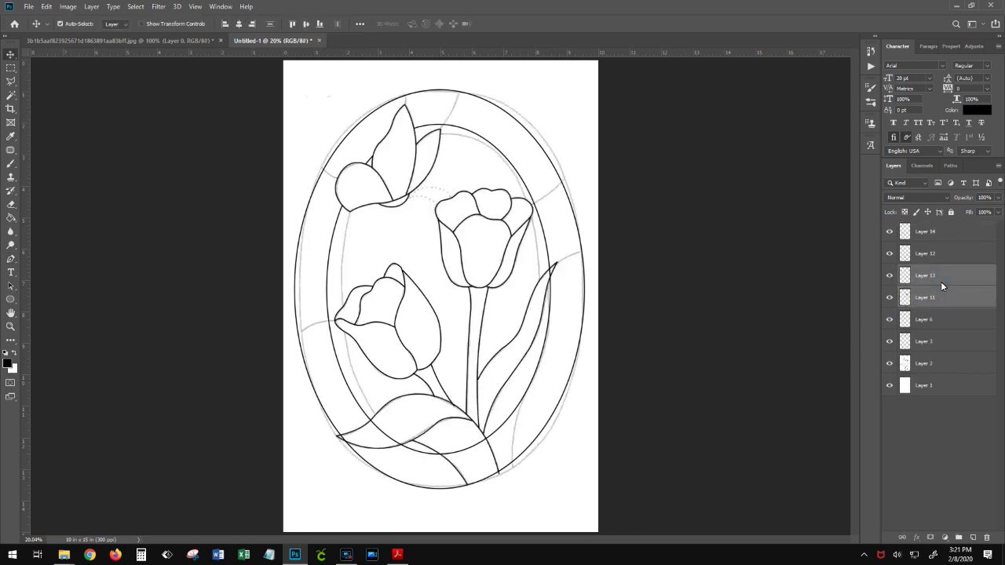
key(v)
key(shift+Right)
key(shift+Right)
key(shift+Right)
- Select Layers 12 and 14 and nudge them together to the right
click(946, 254)
shift+click(953, 233)
key(shift+Right)
key(shift+Right)
click(926, 341)
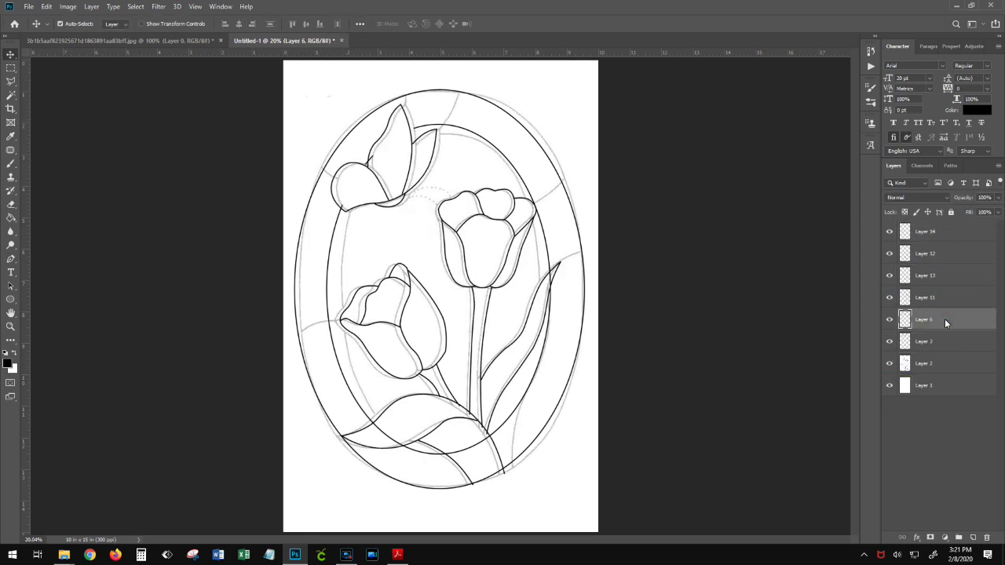
- Trace the short divider from the outer oval to the butterfly's left wing and stroke it on a new layer
click(889, 364)
key(e)
click(889, 363)
key(p)
click(323, 169)
click(330, 176)
click(972, 538)
click(571, 183)
- Trace the short line joining the tip of the butterfly's tall wing to the outer oval, stroke it and delete the path
click(395, 99)
click(394, 106)
right_click(396, 106)
click(428, 193)
right_click(396, 99)
click(429, 131)
- Trace the divider from the outer oval's top to the tip of the butterfly's right wing
click(455, 92)
click(431, 129)
right_click(442, 106)
click(472, 122)
- Trace the short curved segment of the inner oval between the butterfly's upper wings, stroke it in black and delete the path
scroll(421, 133, up, 5)
click(385, 114)
click(343, 132)
drag(364, 122, 362, 120)
right_click(363, 122)
click(396, 209)
click(568, 186)
key(Delete)
key(ctrl+minus)
key(ctrl+minus)
key(ctrl+minus)
key(ctrl+minus)
key(ctrl+minus)
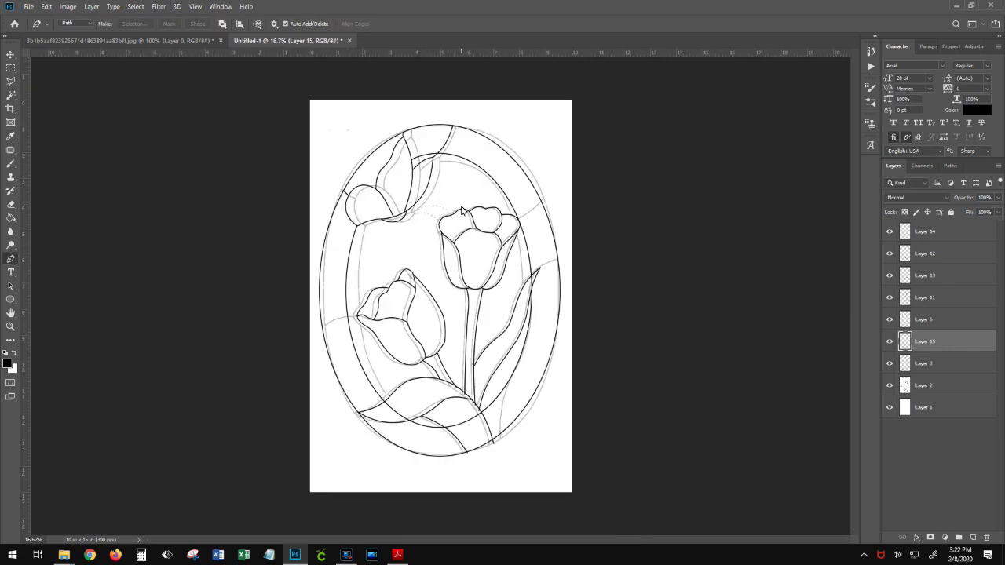
- Trace the curved border divider at the ovals' upper right, above the leaf tip, and stroke it on a new layer
ctrl+click(531, 220)
click(609, 171)
click(566, 205)
drag(589, 191, 591, 194)
click(972, 537)
right_click(591, 192)
click(623, 280)
click(571, 186)
right_click(573, 177)
- Trace the divider from the tall right leaf's tip to the outer oval, stroke it in black and delete the path
click(607, 307)
click(643, 288)
click(570, 186)
right_click(616, 301)
click(650, 82)
scroll(645, 365, down, 1)
scroll(646, 365, down, 3)
key(p)
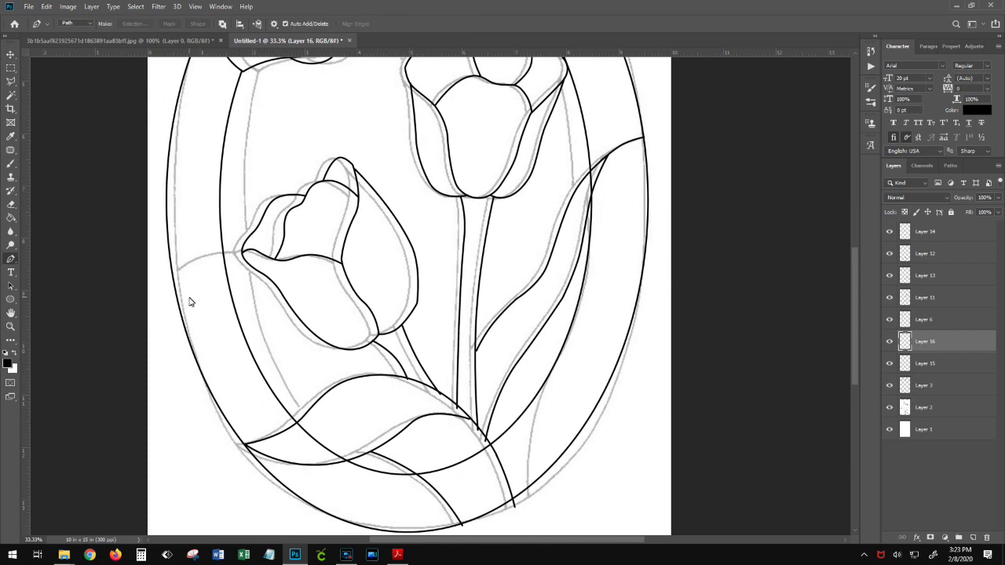
- Trace the border divider from the lower tulip's petal tip to the outer oval and stroke it in black
click(943, 234)
click(224, 252)
click(173, 274)
right_click(194, 249)
click(226, 343)
click(569, 186)
- Erase the tulip stem and right leaf line ends that overshoot the base leaf's edge, on Layers 11 and 13
click(924, 298)
key(e)
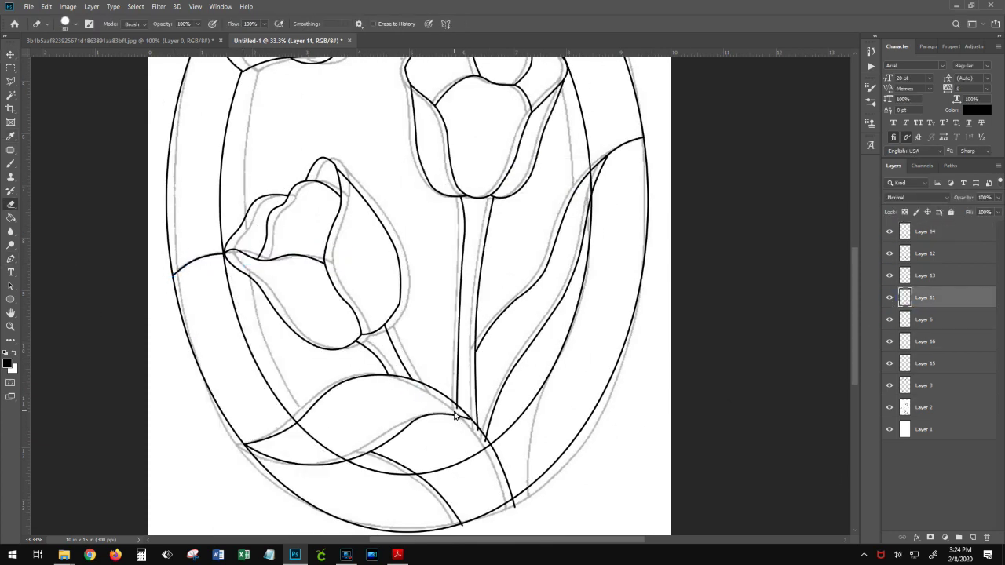
click(460, 413)
click(923, 250)
click(890, 232)
click(889, 233)
click(925, 276)
click(482, 445)
- Hide the template on Layer 2 and erase the inner oval's line where it crosses the base leaves on Layer 3
click(889, 408)
click(923, 386)
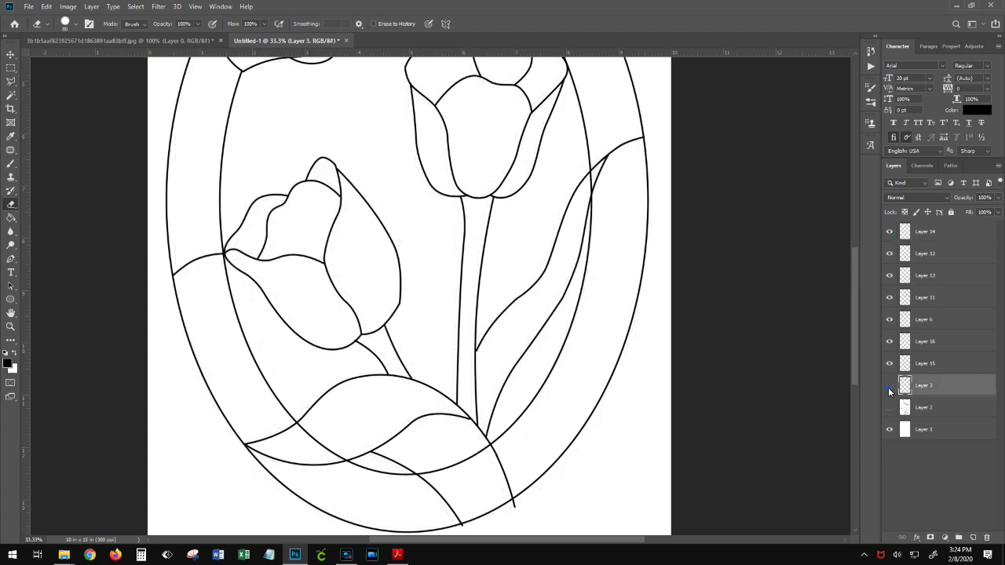
scroll(301, 359, down, 3)
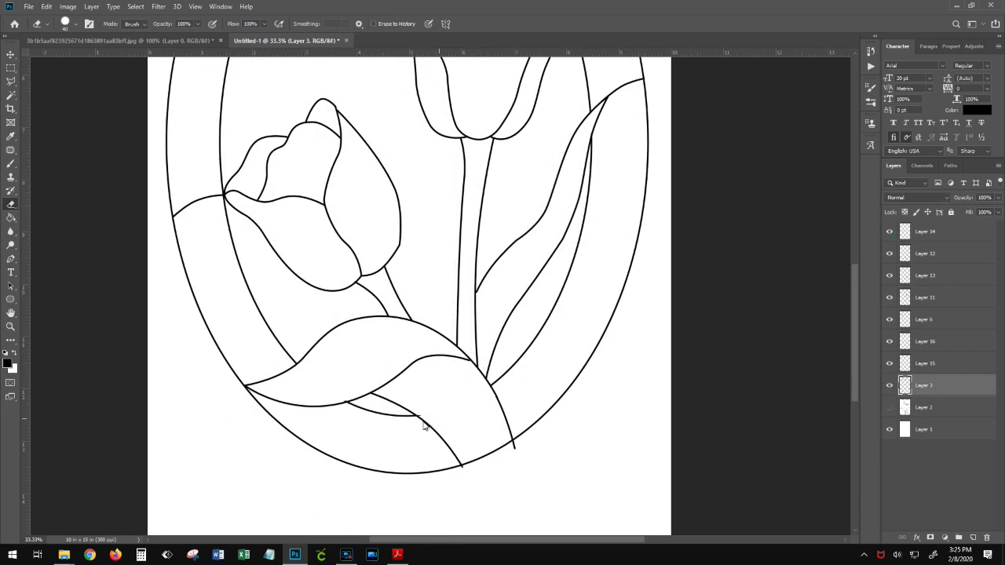
- Move the butterfly on Layer 6 slightly upward so its upper wing tip meets the outer oval
key(ctrl+0)
click(927, 231)
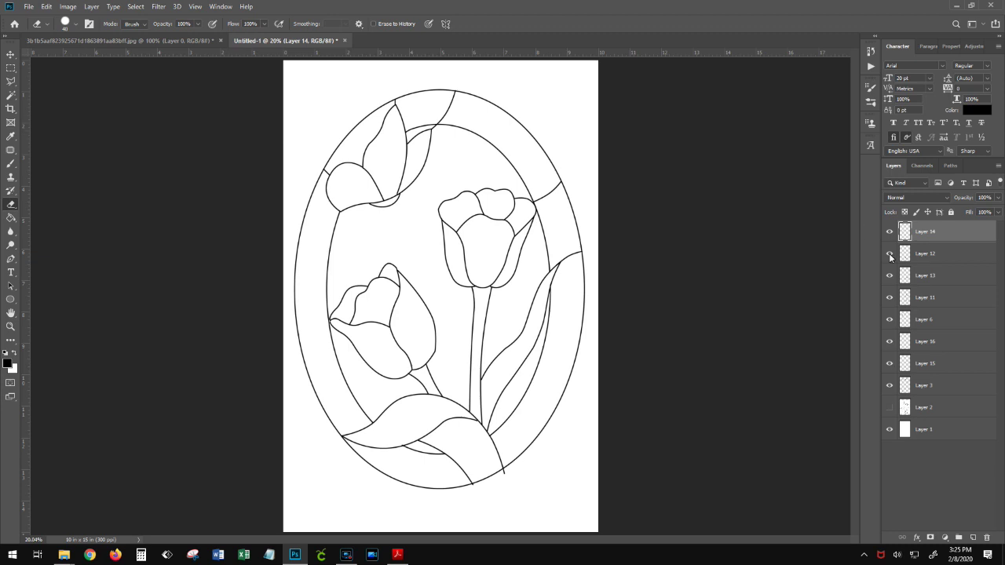
click(934, 320)
key(v)
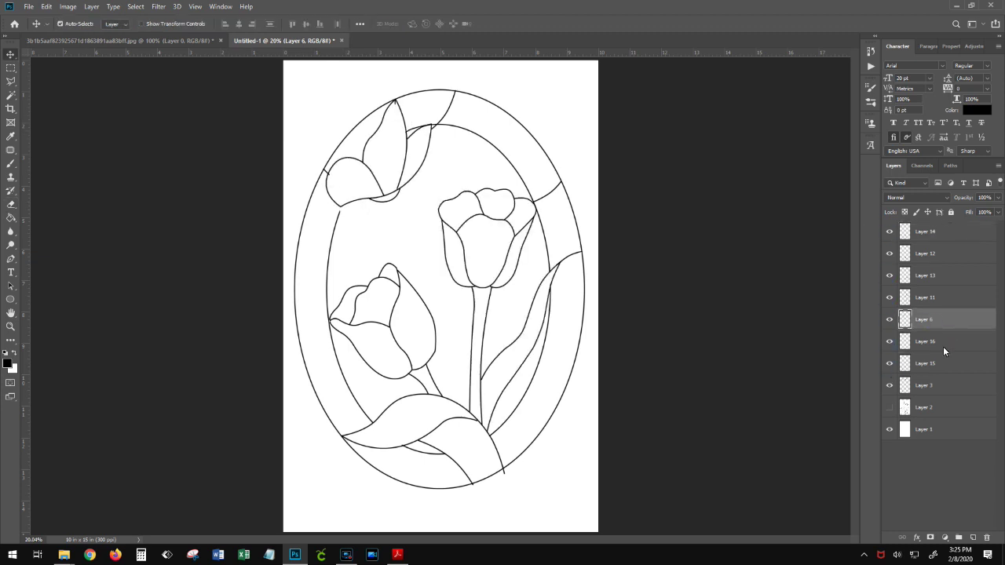
click(942, 346)
click(931, 319)
click(890, 321)
click(890, 320)
click(891, 320)
click(891, 320)
click(890, 320)
click(891, 320)
- Erase part of the Layer 15 divider between the butterfly's right wing and the outer oval's top
key(e)
click(906, 364)
drag(437, 126, 449, 115)
- Clone the inner oval's line to close the gap below the butterfly's left wing and compare it with the template
key(s)
alt+click(340, 211)
click(890, 386)
click(890, 385)
click(944, 383)
click(889, 407)
click(890, 408)
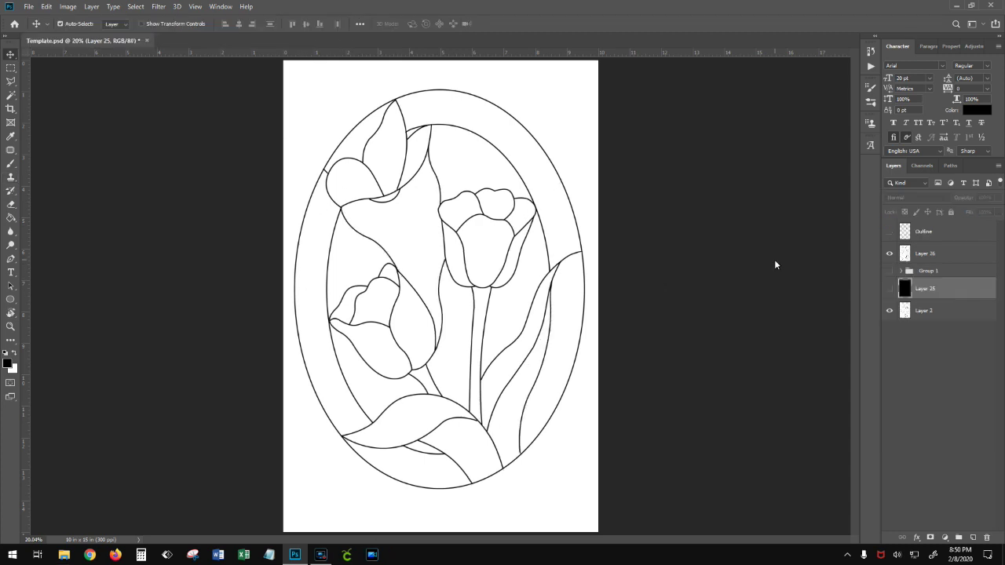
- Compare the redrawn outline with the original pattern by hiding and showing Layer 26
click(890, 255)
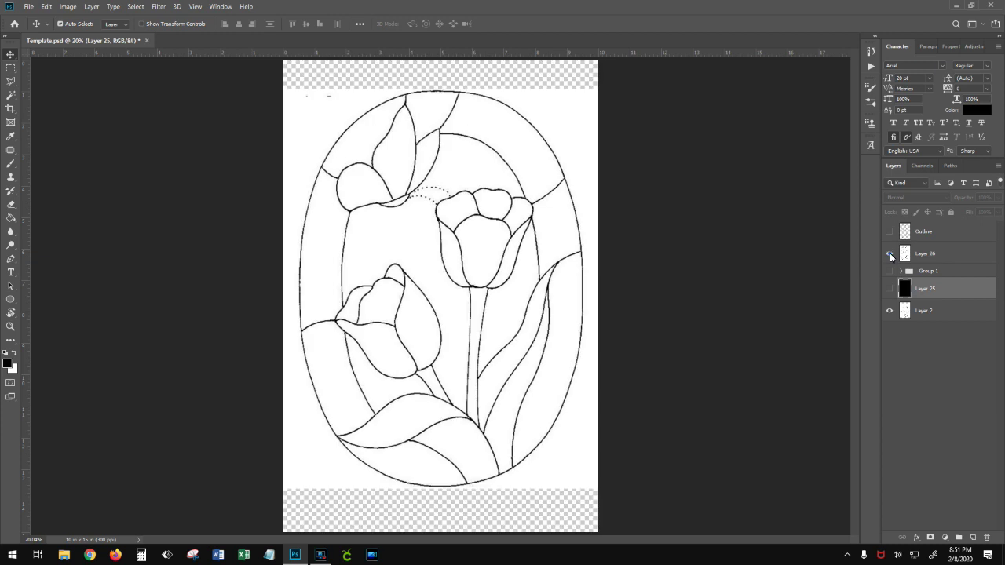
click(890, 255)
click(890, 255)
click(890, 255)
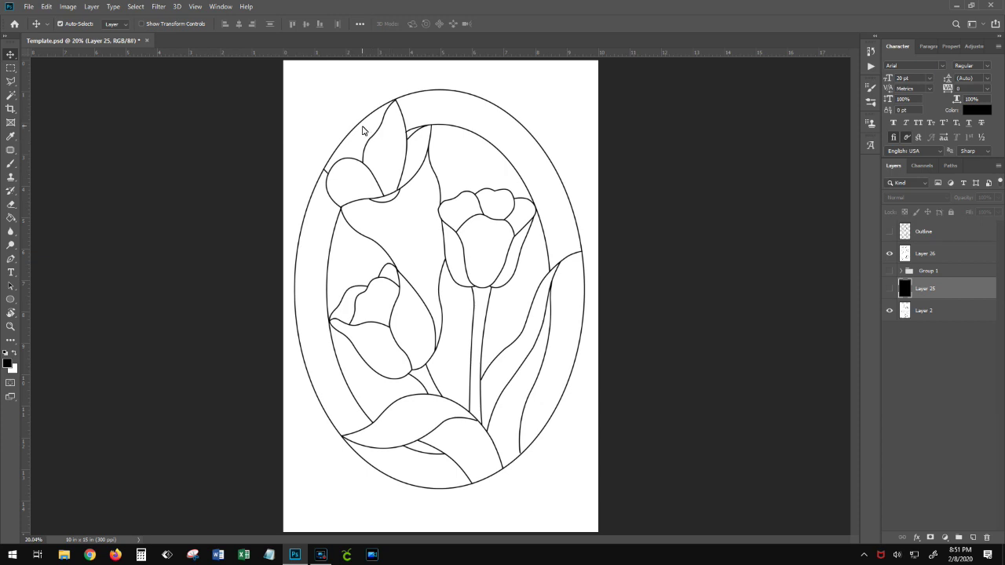
- Create a new 12 x 12 inch document at 300 pixels/inch and fill its layer with white
click(31, 8)
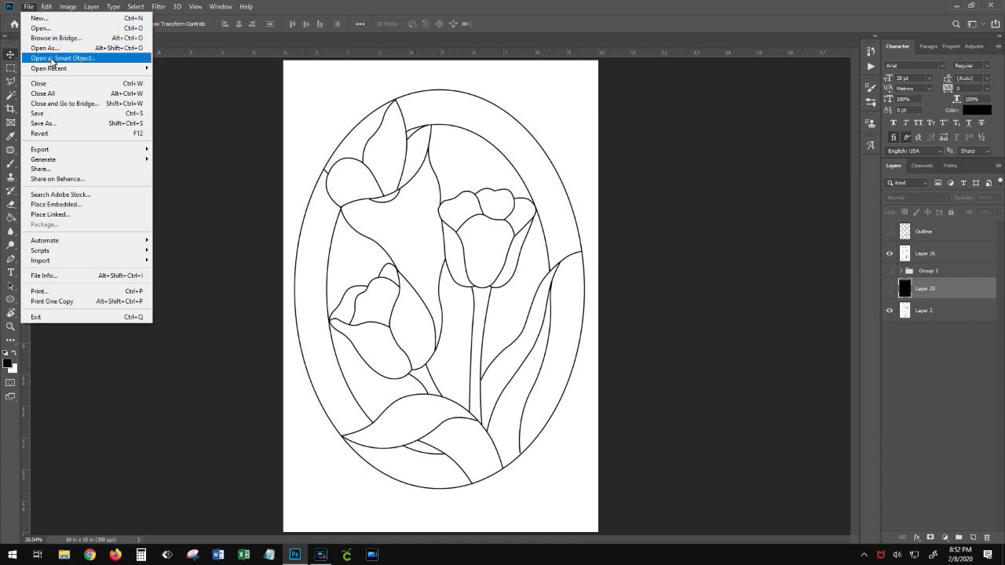
mouse_move(47, 7)
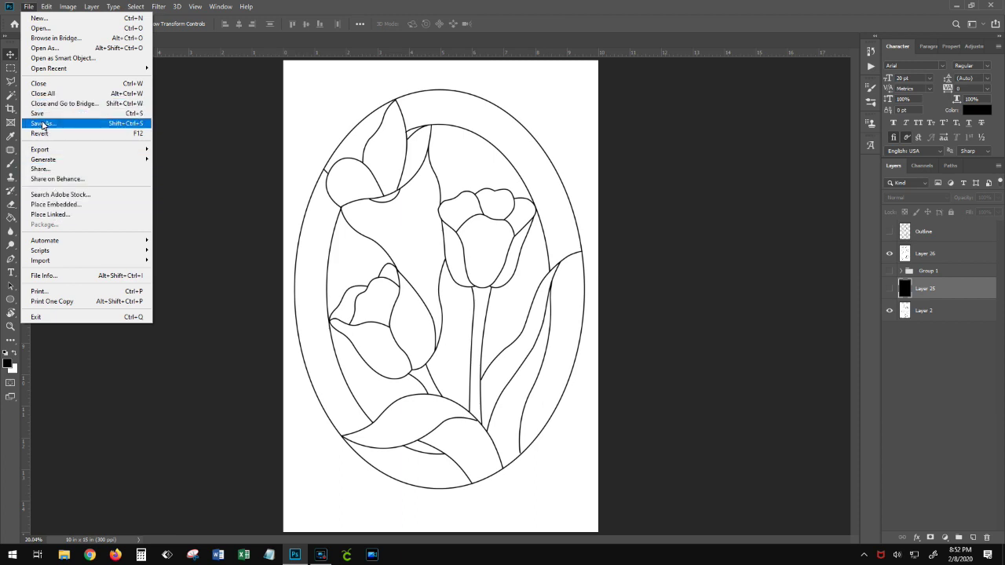
click(48, 19)
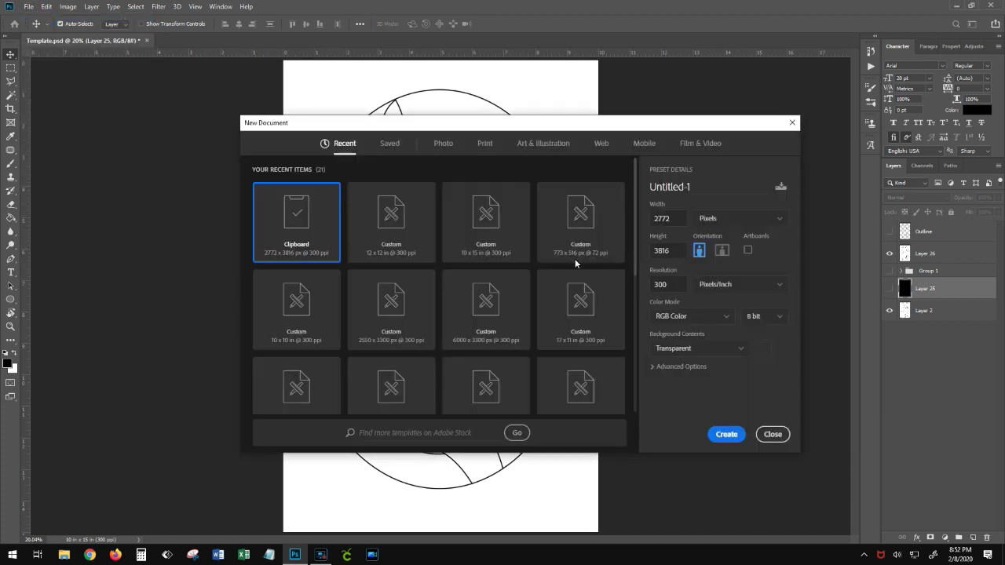
click(722, 219)
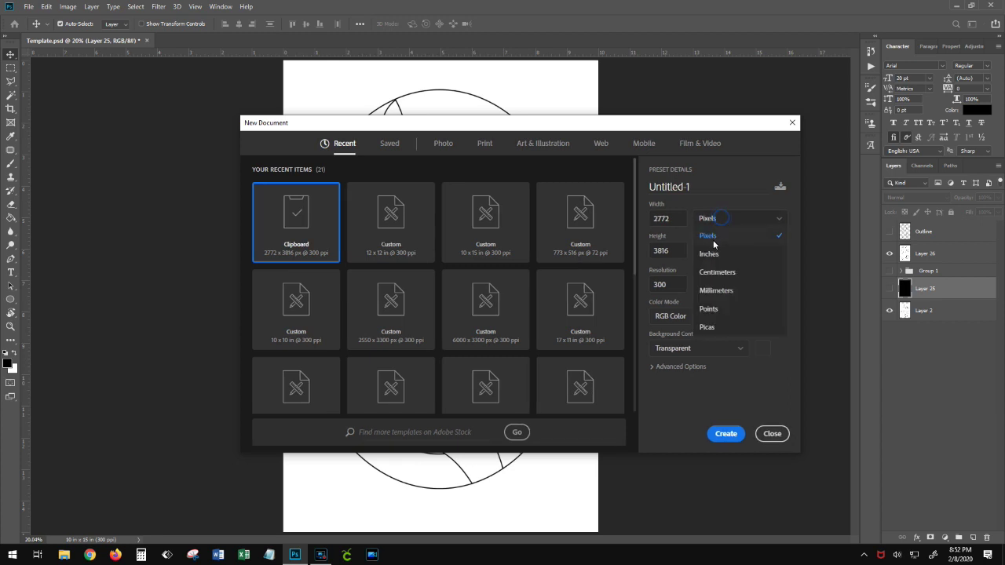
click(716, 255)
text(12)
key(Tab)
text(12)
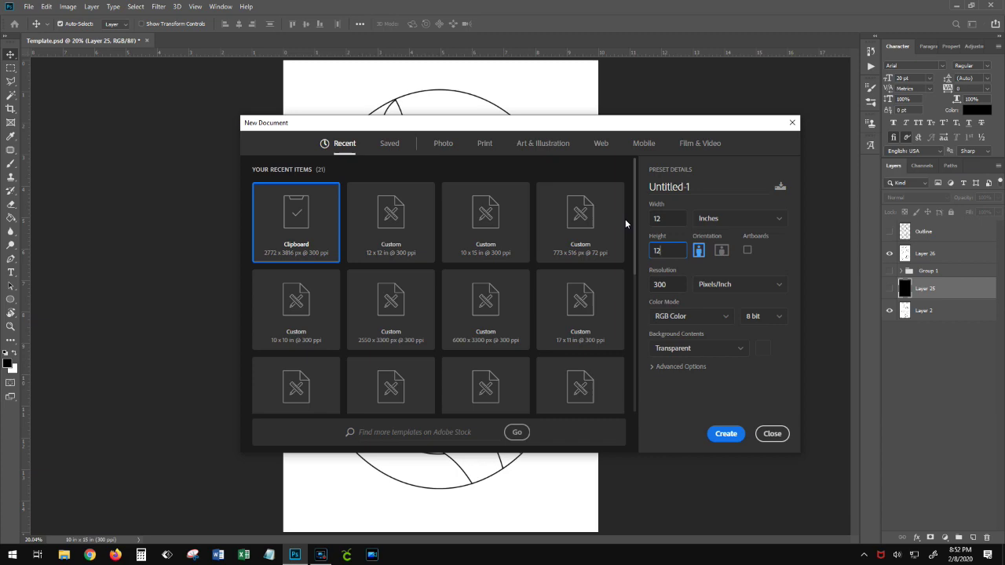
key(Return)
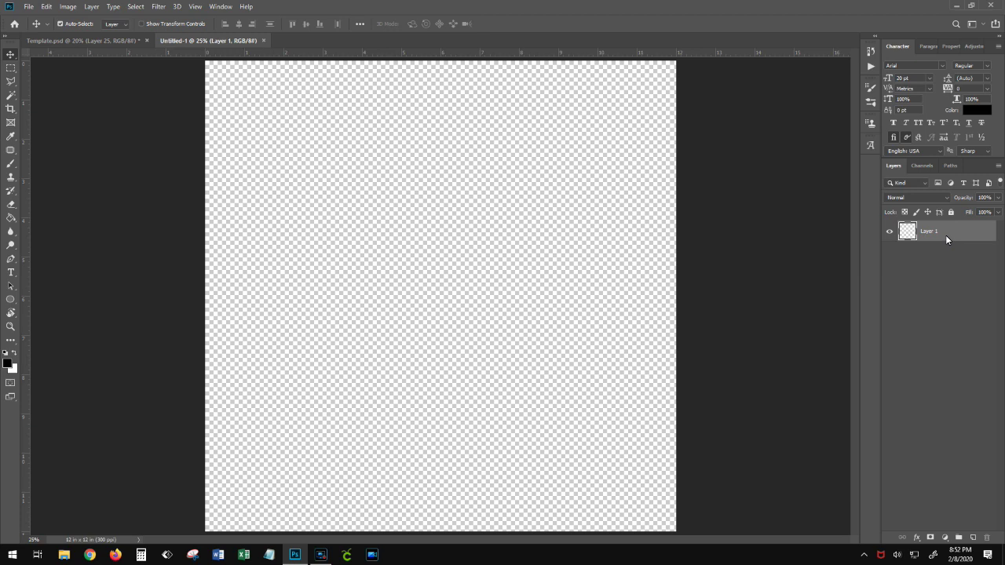
key(ctrl+BackSpace)
- In Template.psd, show only the Outline layer and the black Layer 25, and invert the outlines to white
click(79, 40)
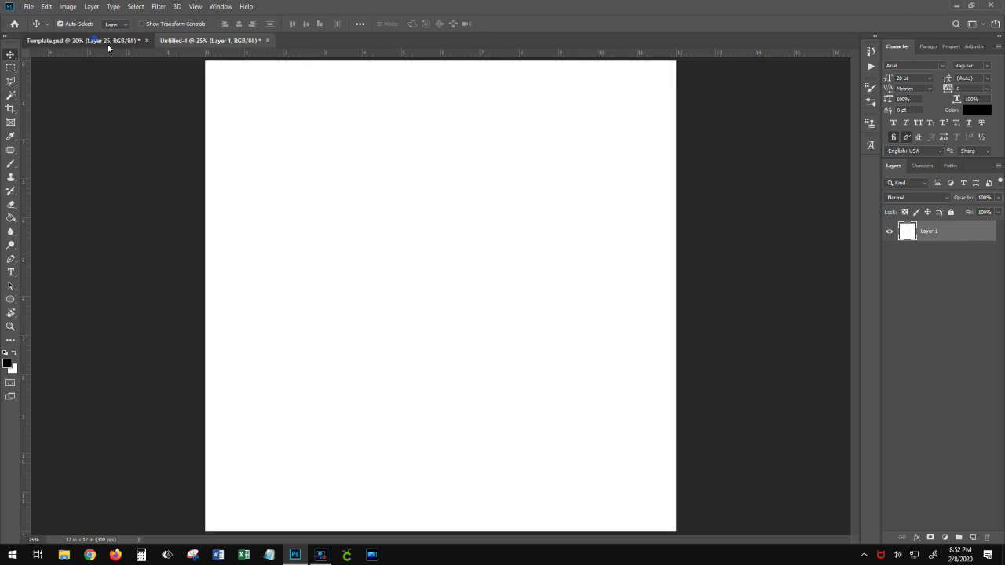
key(w)
click(967, 230)
key(ctrl+a)
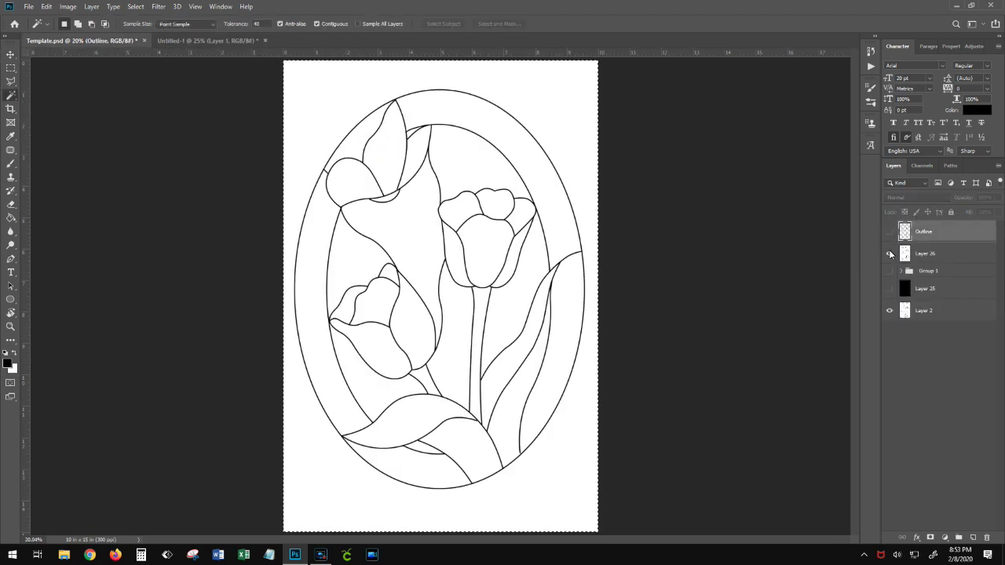
click(889, 232)
click(889, 253)
click(889, 310)
click(890, 288)
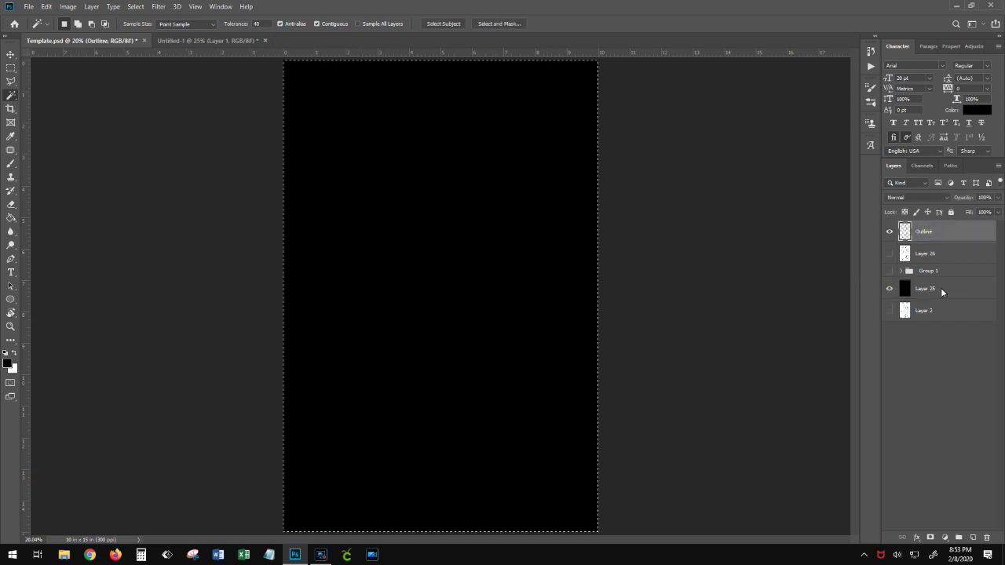
key(ctrl+i)
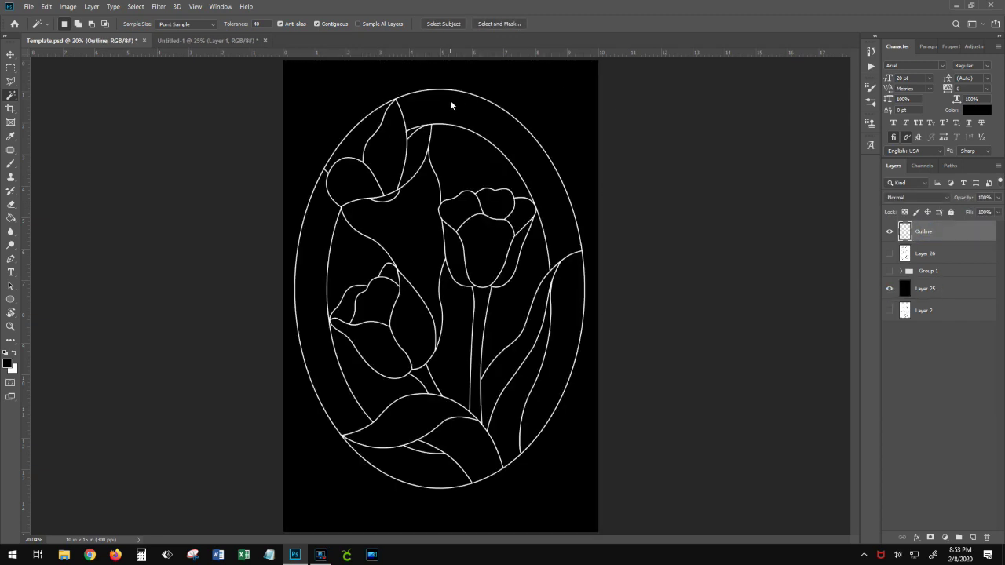
- Load the Outline layer's lines as a selection, delete them from the black Layer 25 and deselect
ctrl+click(906, 233)
click(889, 233)
click(941, 293)
key(Delete)
key(ctrl+d)
- Show the Outline layer and select the area outside the outer oval with the Magic Wand
click(931, 234)
click(889, 232)
key(q)
click(326, 106)
key(q)
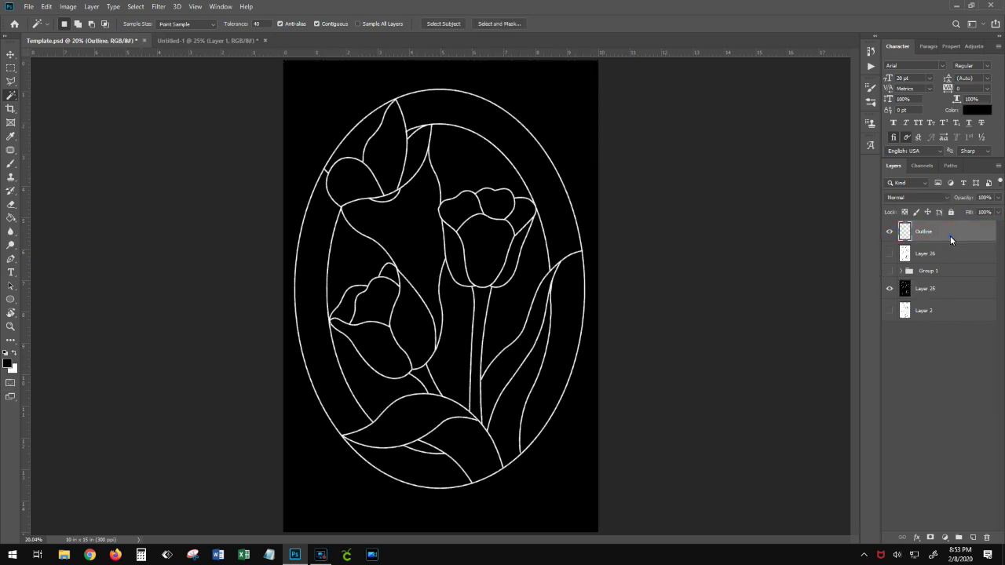
- Expand the selection, delete the area outside the oval from the Outline layer and Layer 25, and deselect
click(135, 6)
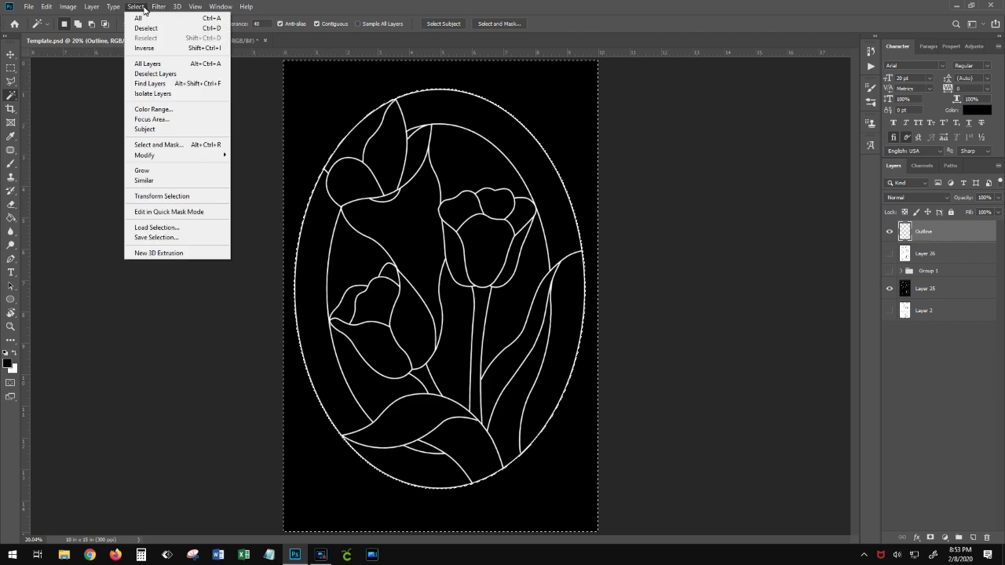
mouse_move(155, 160)
click(262, 174)
key(Return)
key(Delete)
key(ctrl+d)
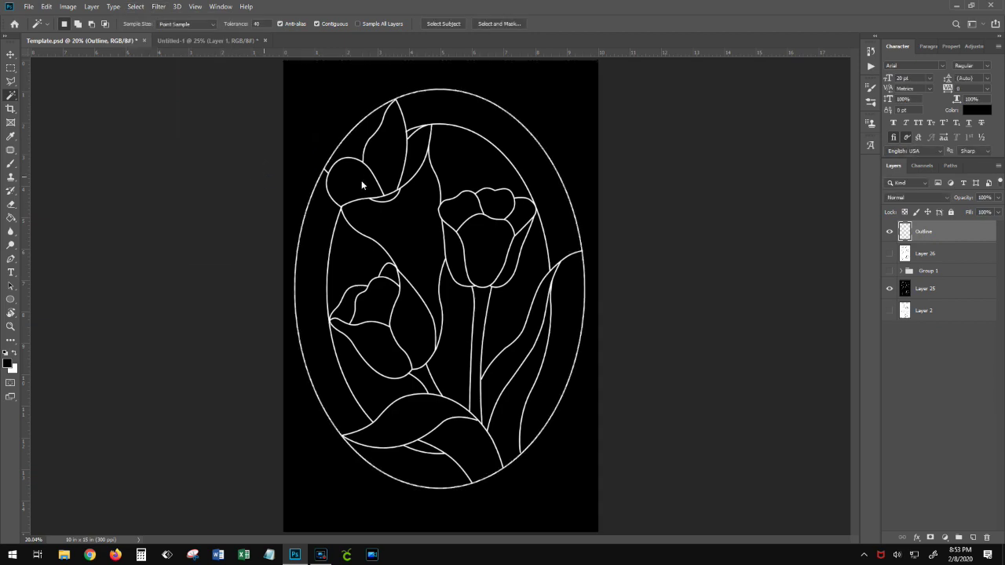
click(944, 288)
key(Delete)
key(ctrl+d)
- Hide the Outline layer and erase the leftover sliver where the short border divider meets the butterfly's left wing
key(z)
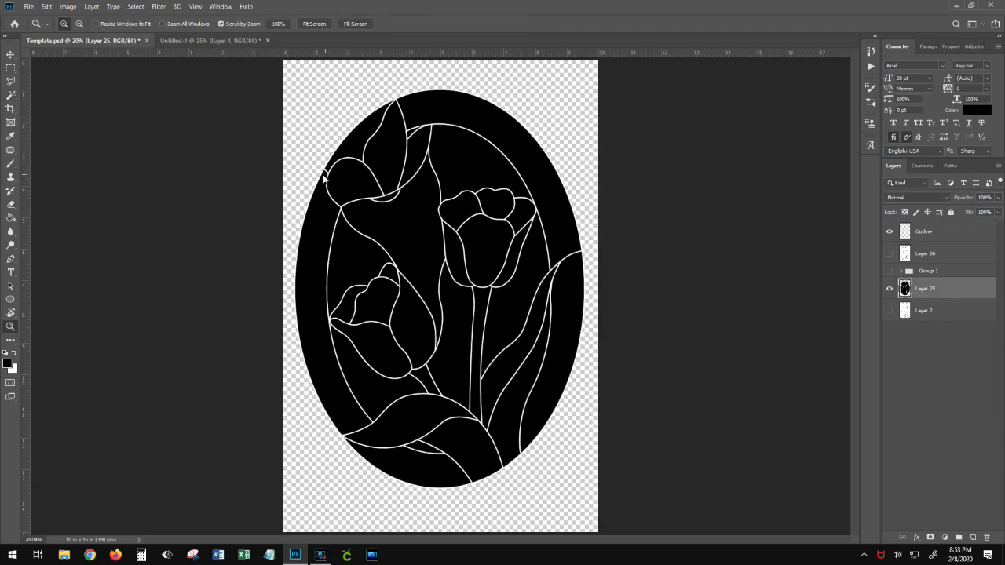
click(889, 232)
click(325, 212)
double_click(295, 149)
click(294, 149)
click(294, 149)
click(294, 149)
click(294, 149)
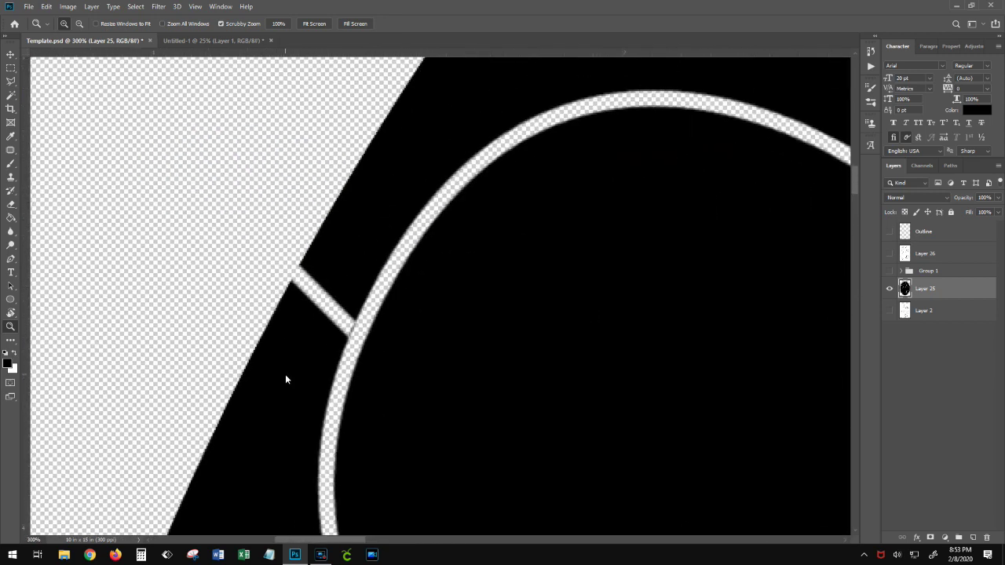
key(e)
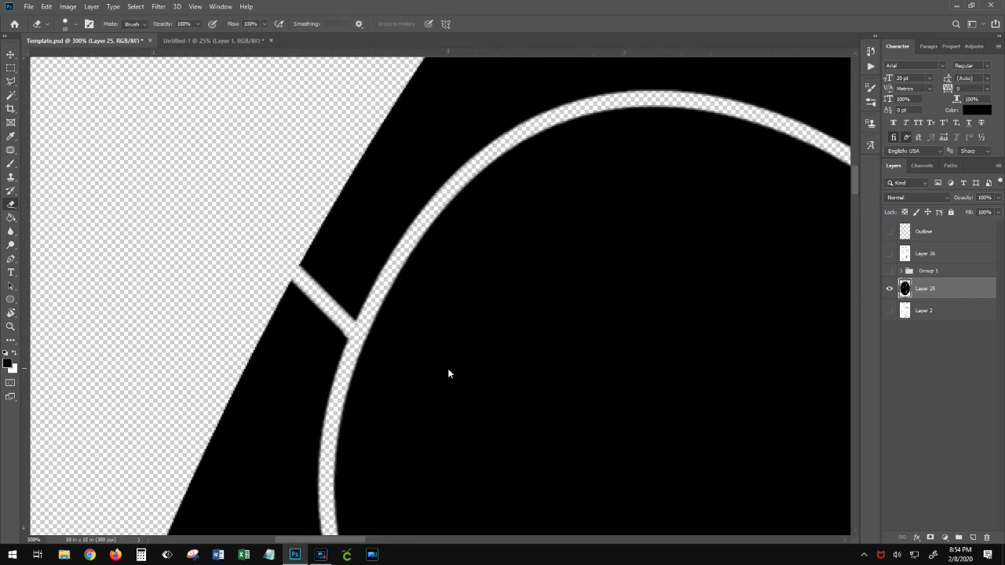
- Copy the butterfly's black pieces from the template into Untitled-1 and place them in the document's lower-right corner
key(ctrl+0)
key(w)
click(388, 147)
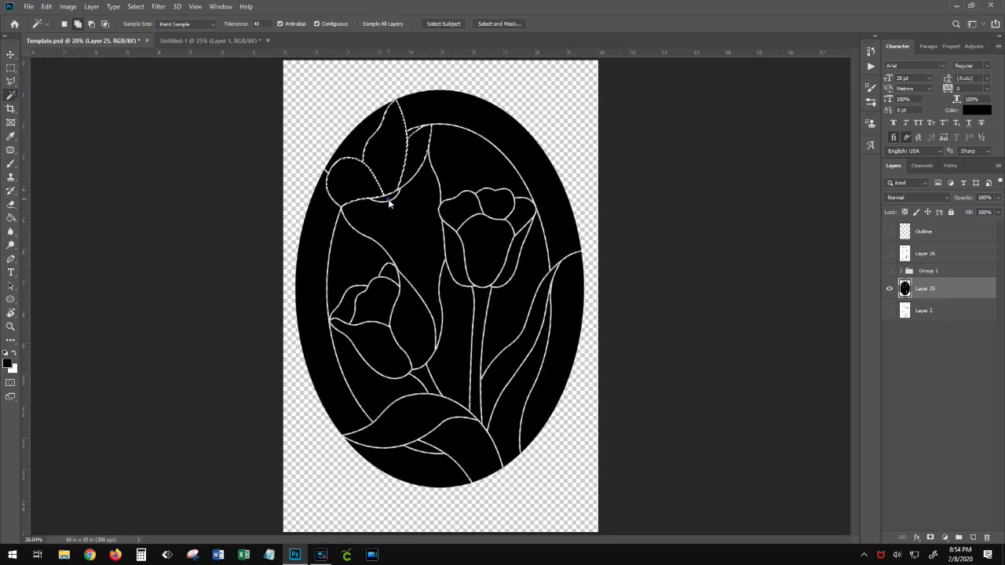
key(Delete)
click(210, 40)
drag(305, 136, 605, 473)
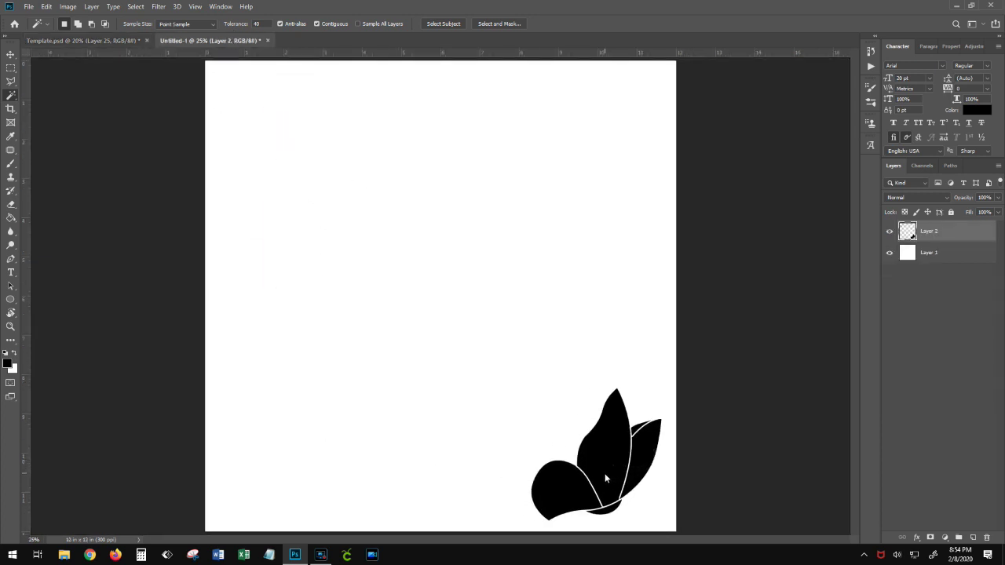
click(98, 38)
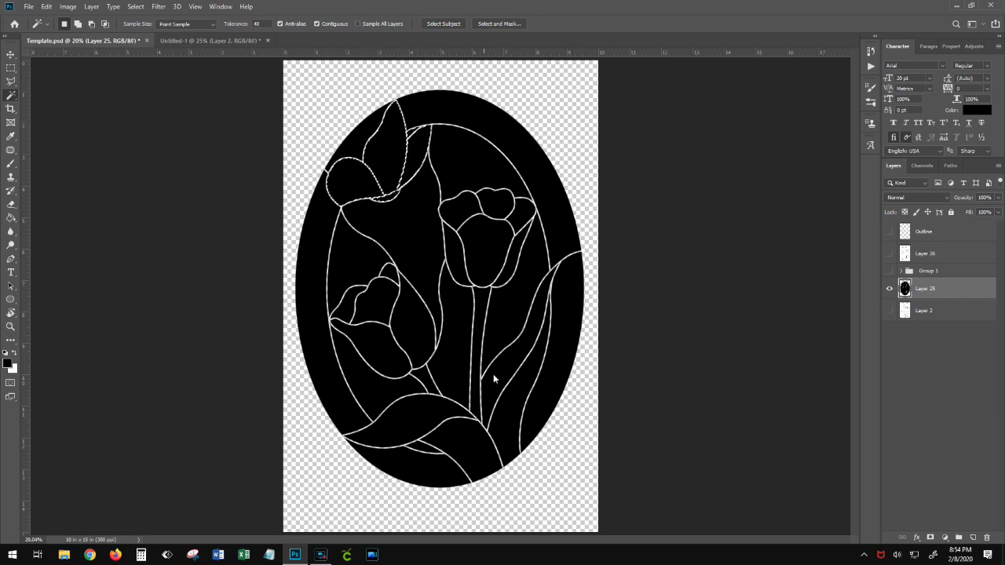
click(214, 39)
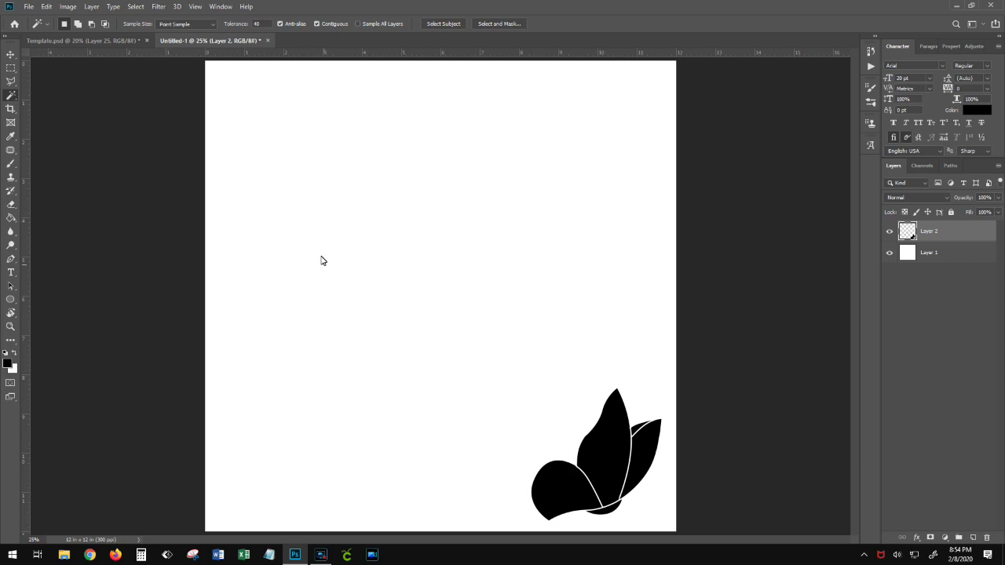
- Select the upright tulip's petals and stem in the template, copy them, paste them into Untitled-1 and return to the template
click(107, 38)
click(460, 208)
shift+click(500, 201)
shift+click(524, 212)
shift+click(455, 262)
shift+click(512, 271)
shift+click(481, 301)
shift+click(479, 271)
key(ctrl+c)
click(200, 40)
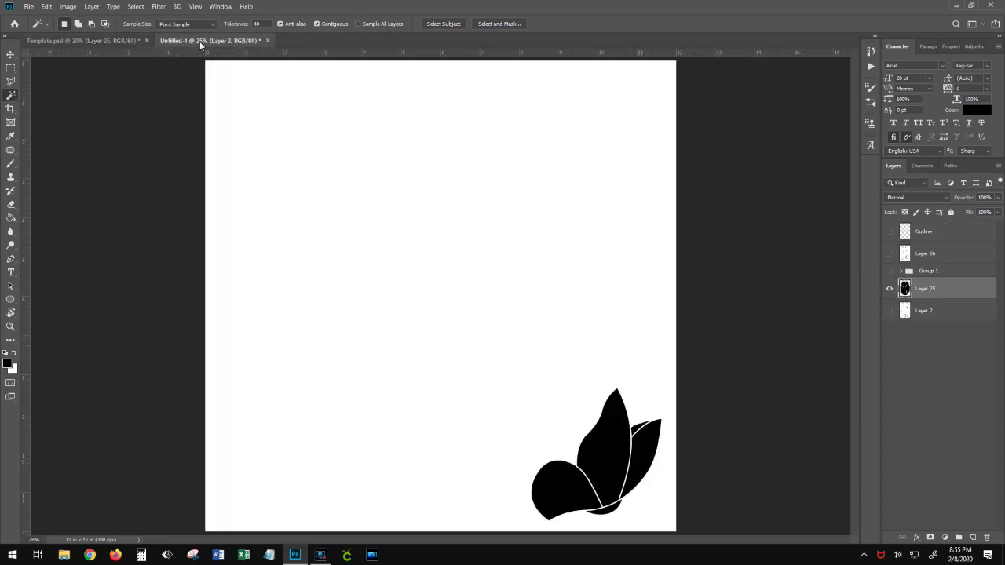
key(ctrl+v)
key(ctrl+Tab)
click(347, 310)
shift+click(382, 301)
shift+click(391, 272)
shift+click(412, 317)
shift+click(388, 359)
shift+click(423, 382)
shift+click(358, 395)
key(ctrl+d)
- Erase the black remnant at the pointed petal tip of the lower tulip, where the outlines meet the inner oval
key(z)
click(333, 337)
click(333, 337)
click(312, 333)
click(311, 332)
drag(340, 391, 239, 123)
mouse_move(449, 248)
mouse_down()
mouse_move(446, 372)
mouse_move(554, 511)
mouse_up()
mouse_move(375, 296)
mouse_down()
mouse_move(452, 277)
mouse_move(390, 154)
mouse_up()
key(e)
click(198, 103)
- Copy the lower tulip's petals and stem into Untitled-1 and place them beside the upright tulip
key(w)
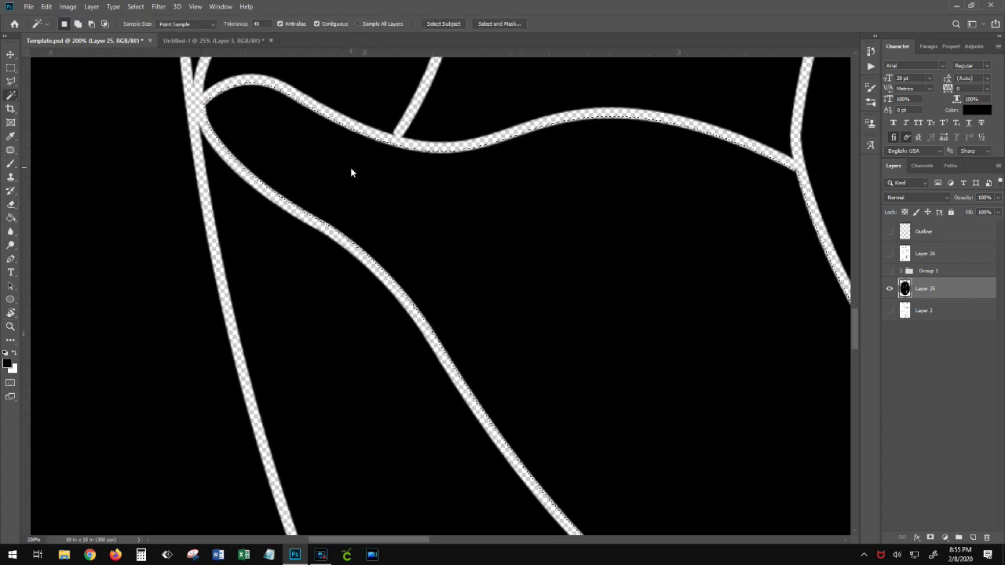
key(ctrl+0)
drag(419, 328, 512, 218)
- Copy the broad base leaf's pieces from the template into Untitled-1 and place them below the slanted tulip
click(87, 41)
click(468, 445)
drag(467, 446, 343, 429)
key(ctrl+Tab)
click(500, 383)
key(z)
ctrl+click(905, 232)
key(ctrl+d)
key(w)
click(520, 389)
drag(519, 389, 300, 357)
key(ctrl+z)
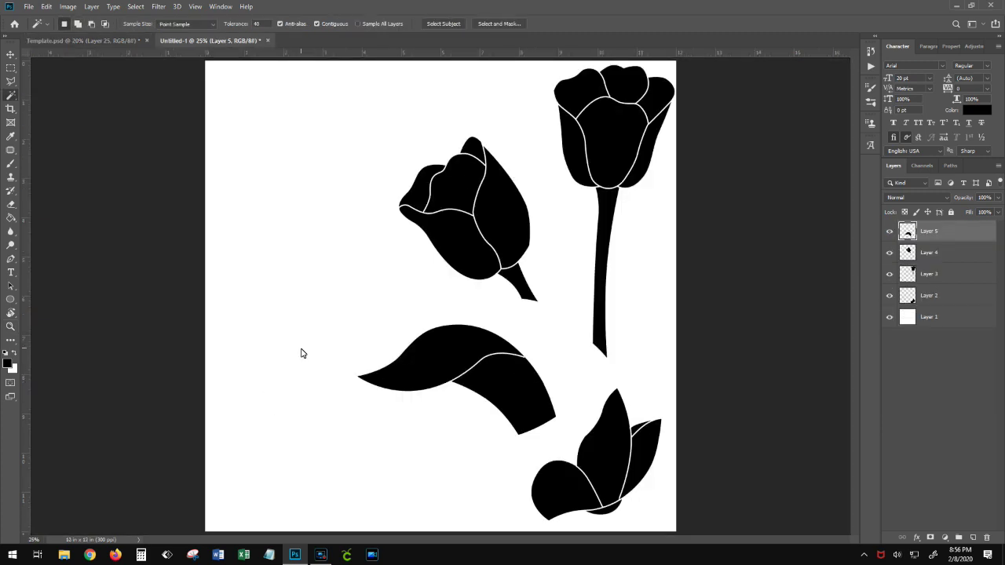
- In Template.psd, load the Outline layer's lines as a selection, delete them from Layer 25 again and deselect
key(ctrl+Tab)
ctrl+click(905, 232)
key(Delete)
key(ctrl+d)
- Erase the black remnants that close the gaps around the tall right leaf and the lower-right border divider on Layer 25
click(514, 358)
click(564, 351)
key(z)
click(620, 353)
click(624, 369)
click(628, 314)
key(ctrl+d)
key(e)
click(632, 255)
mouse_move(691, 368)
mouse_down()
mouse_move(642, 333)
mouse_move(651, 118)
mouse_up()
click(487, 418)
drag(489, 420, 493, 426)
key(ctrl+0)
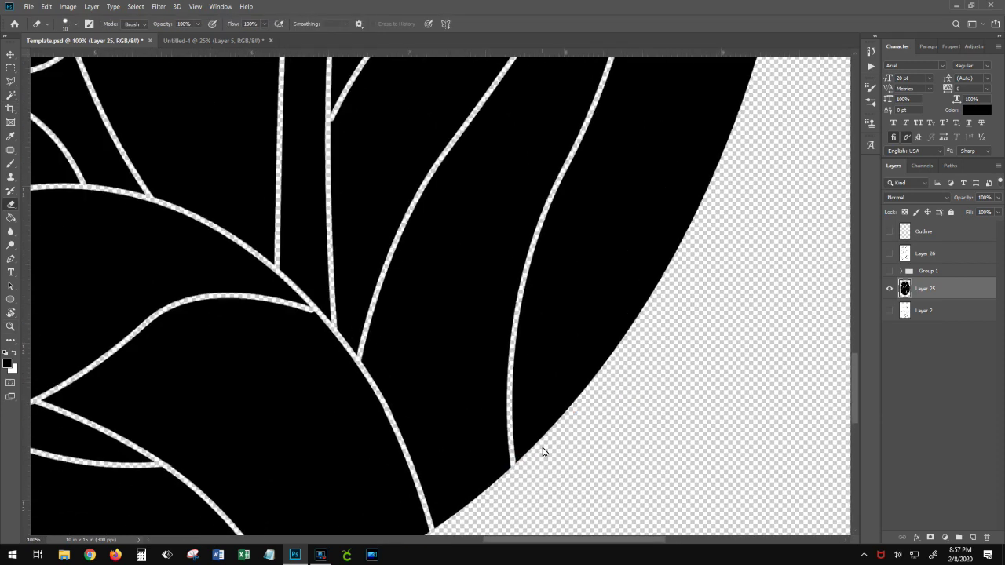
- Copy both pieces of the tall right leaf from the template into Untitled-1 and place them below the upright tulip
key(w)
click(511, 352)
shift+click(524, 378)
drag(523, 377, 219, 43)
click(220, 43)
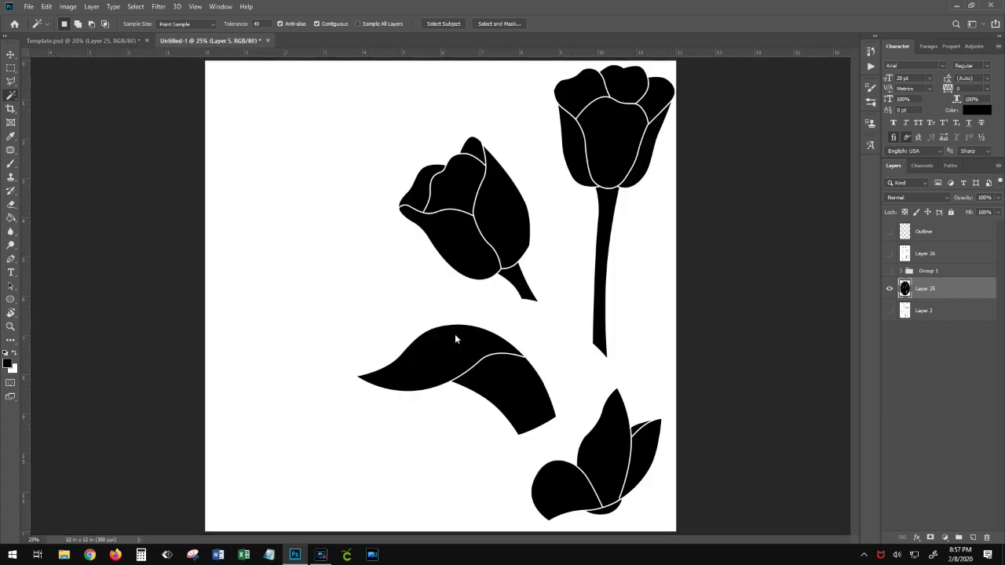
key(ctrl+v)
key(v)
drag(285, 386, 601, 419)
- Move the slanted tulip up beside the upright one, the base leaf beneath it, and the butterfly left of the tall leaf
drag(586, 144, 608, 136)
key(ctrl+z)
drag(508, 252, 524, 180)
drag(420, 299, 536, 273)
drag(430, 474, 549, 477)
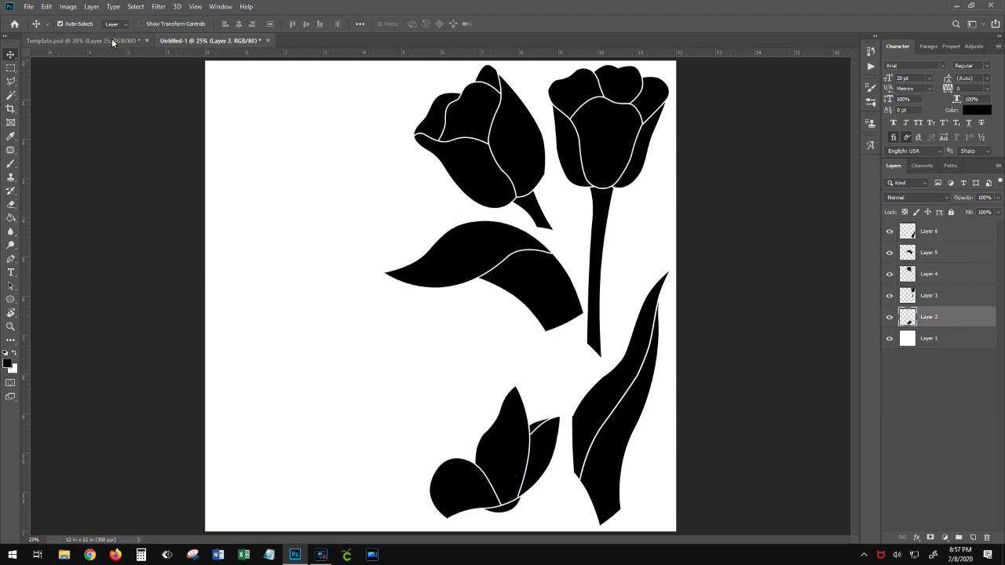
- Copy the upper-left border fragment and the long left border piece from the template into Untitled-1, placing the latter along the left edge
click(83, 40)
key(w)
click(357, 141)
drag(357, 141, 477, 376)
click(126, 39)
click(322, 350)
drag(323, 350, 268, 467)
- Copy the bottom border piece from the template into Untitled-1 and move the butterfly up to make room
key(ctrl+Tab)
click(416, 472)
drag(416, 472, 357, 328)
drag(495, 441, 369, 157)
drag(347, 323, 514, 500)
drag(478, 378, 535, 412)
- Copy the lower-right border piece into Untitled-1, then shift the base leaf and move the small border fragment to the upper-left area
key(ctrl+Tab)
click(558, 347)
drag(562, 348, 398, 472)
drag(402, 445, 383, 363)
drag(510, 495, 319, 316)
drag(524, 302, 470, 284)
drag(540, 403, 301, 135)
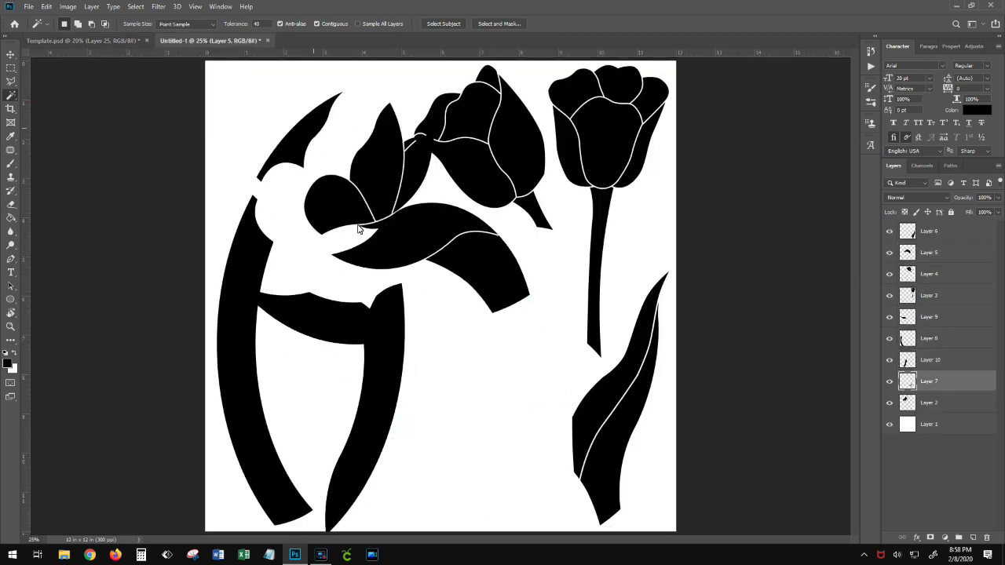
- Place the lower-right border piece beside the tall leaf, and stack the base leaf just above the bottom border piece at the page bottom
key(v)
drag(386, 397, 554, 387)
drag(346, 320, 425, 500)
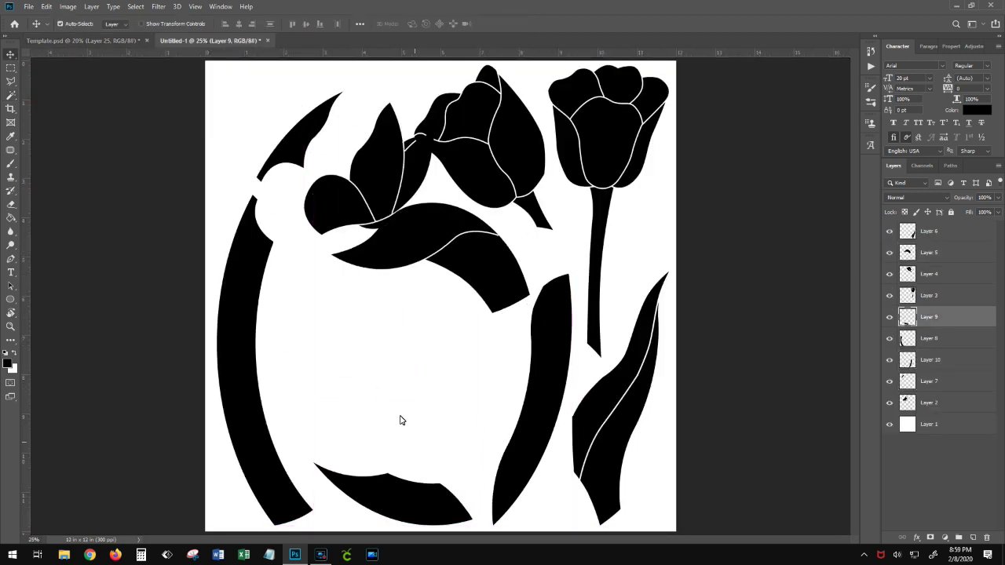
drag(420, 276, 436, 446)
- Copy the large upper-right border arc from Template.psd and paste it into Untitled-1
key(ctrl+Tab)
key(w)
click(514, 152)
key(ctrl+c)
key(ctrl+Tab)
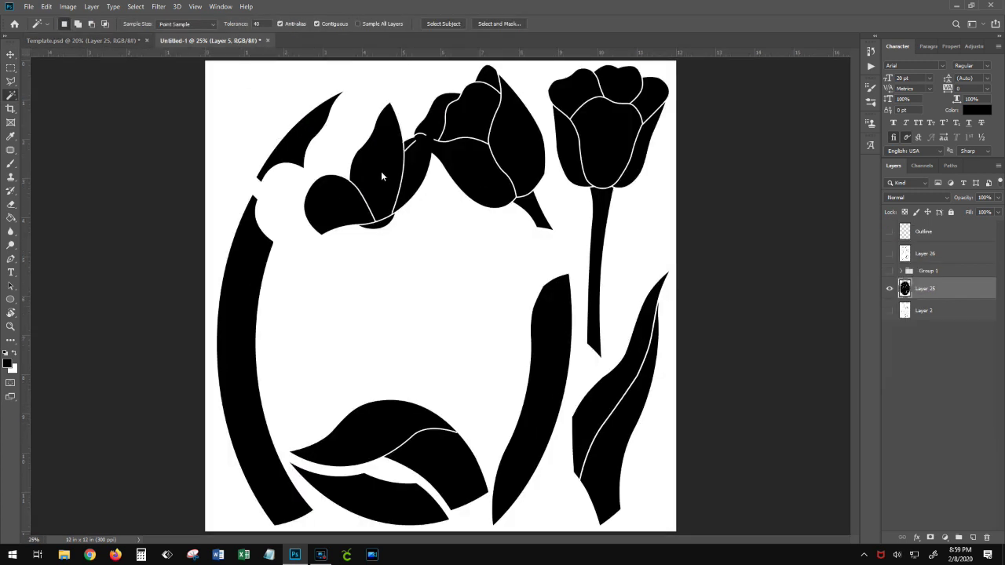
key(ctrl+v)
- Move the butterfly and slanted tulip toward the page centre and place the large border arc across the top, left of the upright tulip
ctrl+click(395, 186)
drag(395, 186, 365, 323)
drag(402, 255, 457, 243)
drag(487, 165, 345, 246)
drag(420, 219, 473, 139)
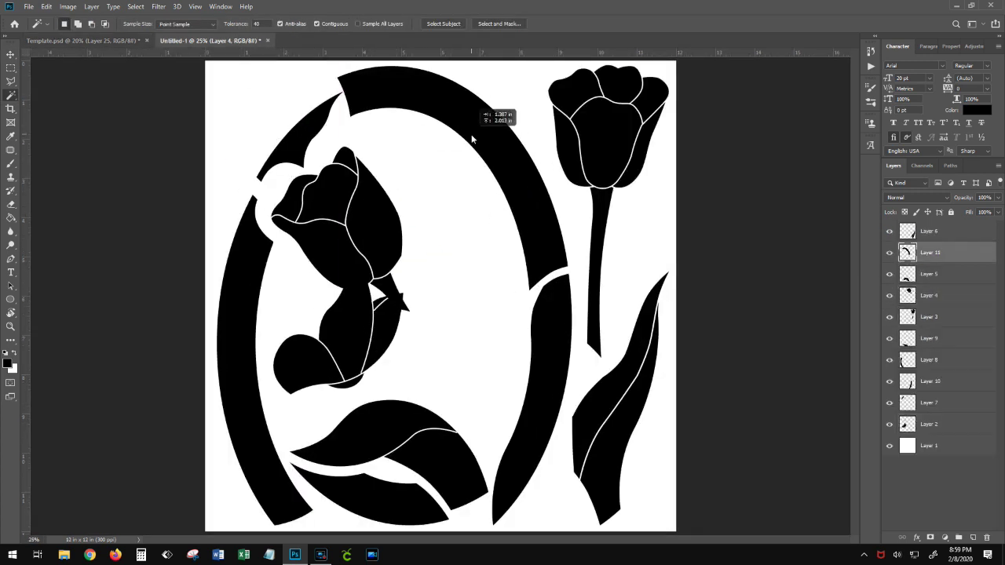
- Nudge the arc and lower-right border piece right, move the small border fragment to the upper-left corner, and rearrange the butterfly and slanted tulip
drag(551, 337, 558, 338)
ctrl+click(536, 208)
drag(536, 208, 541, 208)
drag(302, 128, 262, 107)
drag(353, 234, 382, 246)
drag(361, 335, 475, 230)
drag(358, 232, 432, 340)
drag(405, 245, 287, 312)
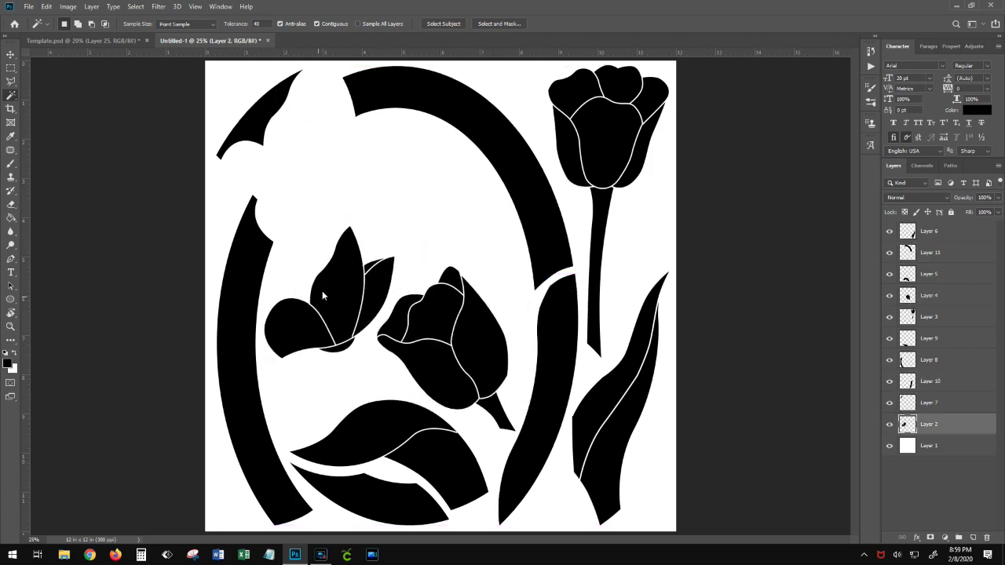
- Swap the butterfly into the upper-left corner and the small border fragment into the gap above the base leaf
key(ctrl+Tab)
key(ctrl+Tab)
drag(272, 115, 416, 188)
drag(336, 270, 281, 110)
drag(392, 191, 312, 395)
drag(471, 321, 468, 318)
- Copy the background pieces above and below the template's lower tulip into Untitled-1 and place them right of the left border
key(ctrl+Tab)
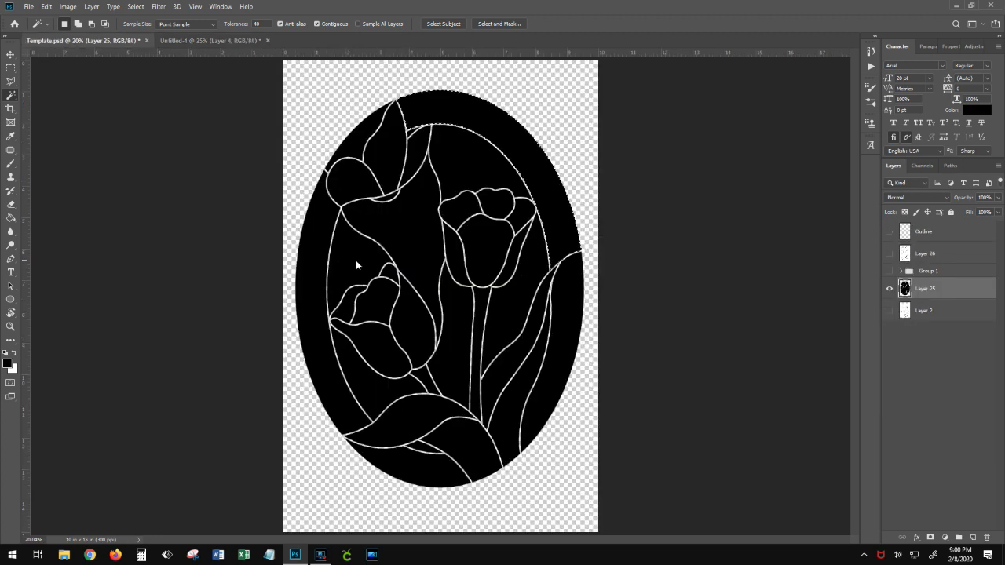
click(240, 41)
drag(282, 273, 315, 323)
key(ctrl+Tab)
click(372, 390)
drag(373, 394, 365, 273)
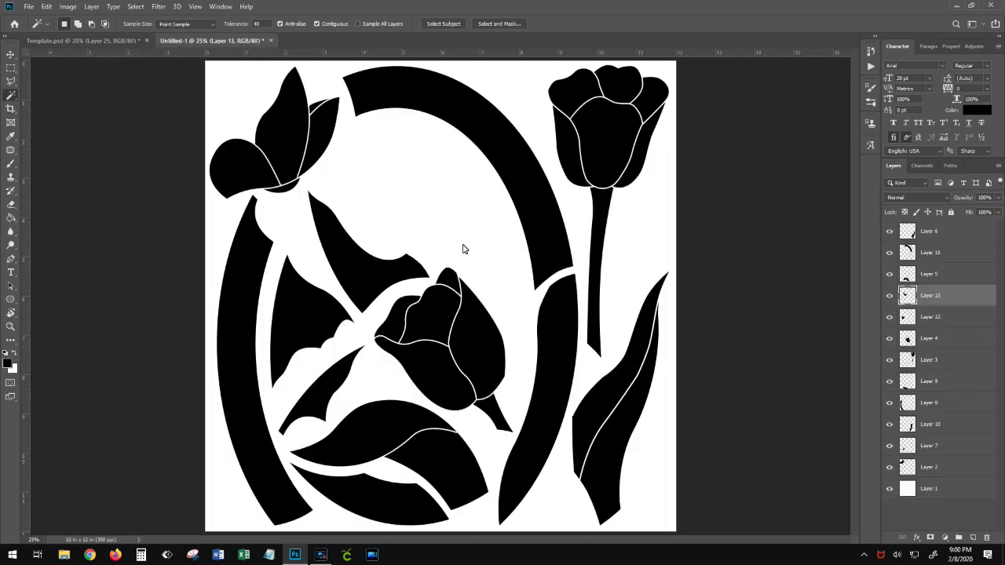
- Copy the background piece between the two tulips into Untitled-1, placing it left of the lower-right border and the slanted tulip under the arc
key(ctrl+Tab)
click(458, 350)
drag(458, 349, 204, 58)
drag(448, 188, 402, 161)
drag(404, 159, 466, 252)
drag(444, 361, 393, 206)
drag(428, 275, 473, 383)
- Nudge the slanted tulip and the two background pieces beside the left border to even out their spacing
drag(401, 202, 410, 203)
ctrl+click(346, 263)
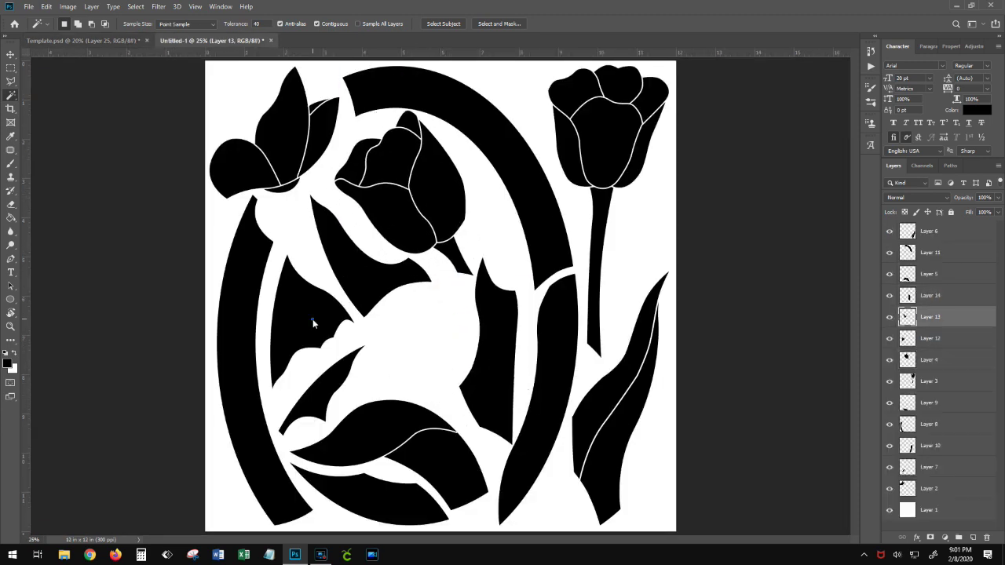
drag(312, 319, 306, 319)
drag(345, 263, 335, 265)
drag(421, 204, 419, 204)
- Free-transform the background piece beside the lower-right border to fit its gap and apply the change
key(v)
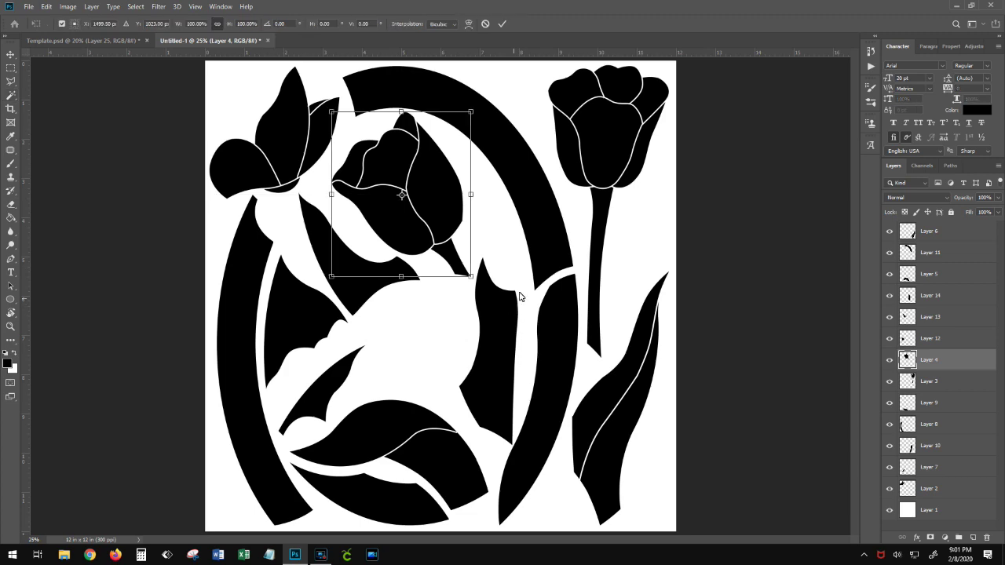
click(503, 328)
key(ctrl+t)
drag(524, 248, 536, 262)
drag(509, 351, 520, 361)
key(Return)
- Copy the small sliver beneath the template's base leaf into Untitled-1 and move it near the upper border arc
click(83, 41)
key(w)
click(426, 444)
drag(426, 445, 513, 88)
- Copy the background piece above the upright tulip into Untitled-1, free-transform it to fit the central gap, and nudge the small border fragment
click(85, 41)
click(466, 166)
key(ctrl+c)
click(206, 40)
key(ctrl+v)
key(ctrl+t)
drag(362, 283, 352, 368)
drag(459, 333, 447, 320)
drag(417, 233, 392, 238)
drag(418, 299, 410, 307)
drag(386, 246, 383, 249)
key(Return)
key(v)
drag(326, 390, 326, 392)
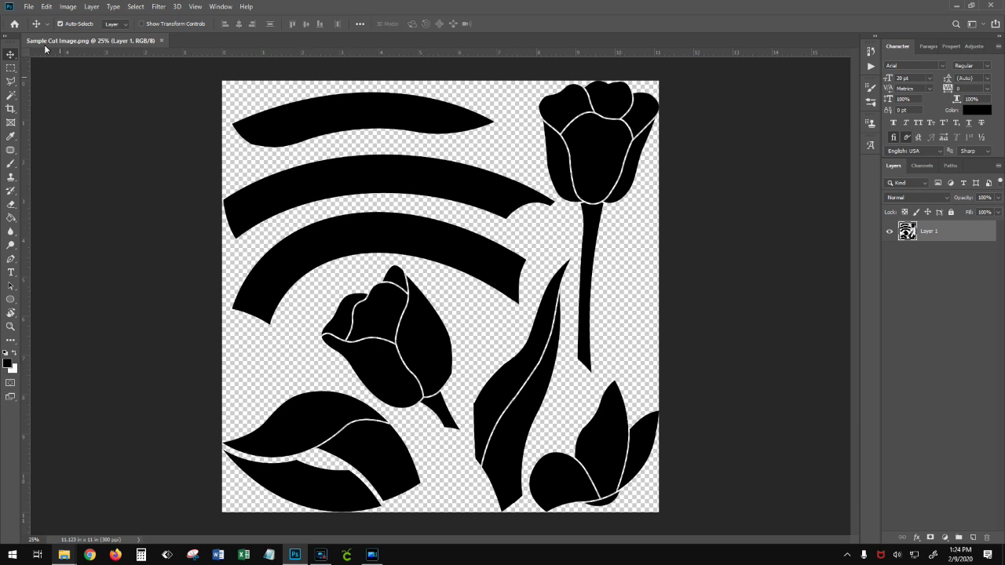
- Save the cut layout as Sample Cut Image.png in PNG format with the large file size option, replacing the existing file
click(29, 6)
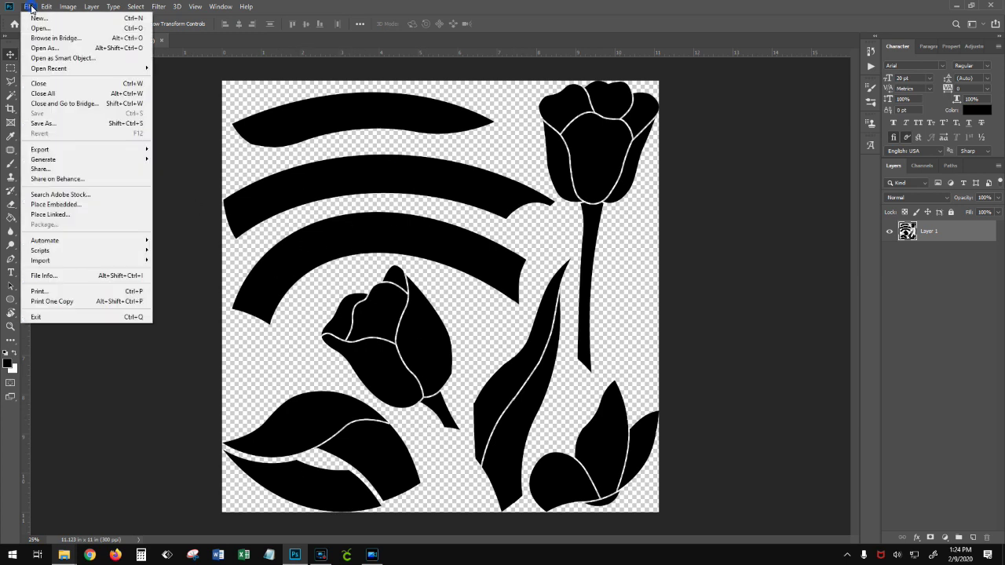
click(44, 126)
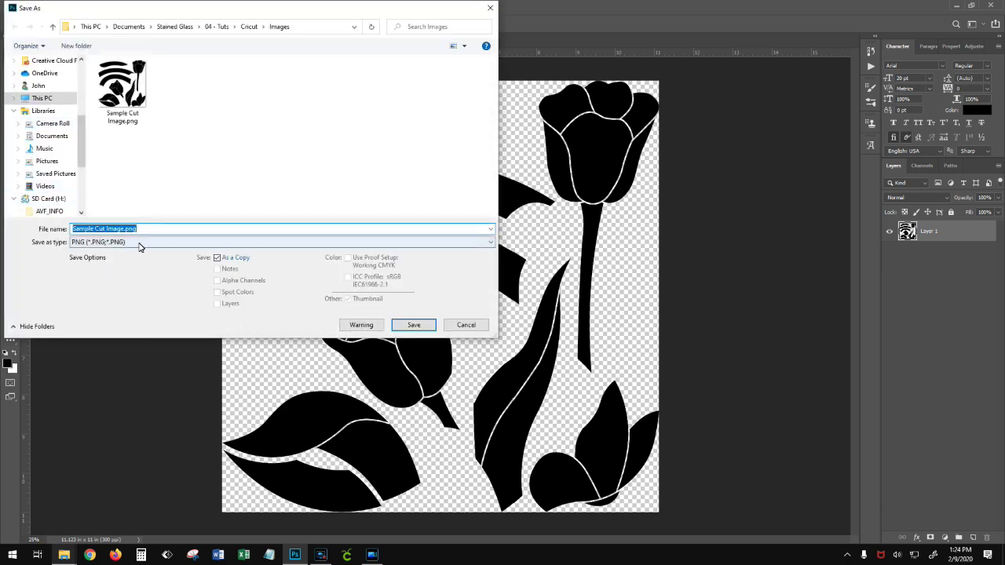
click(110, 241)
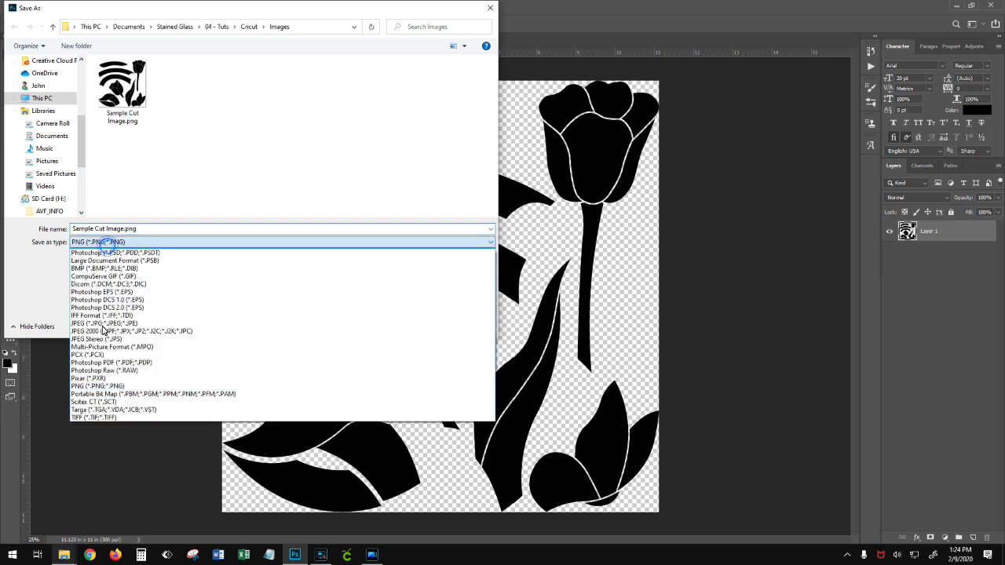
click(97, 385)
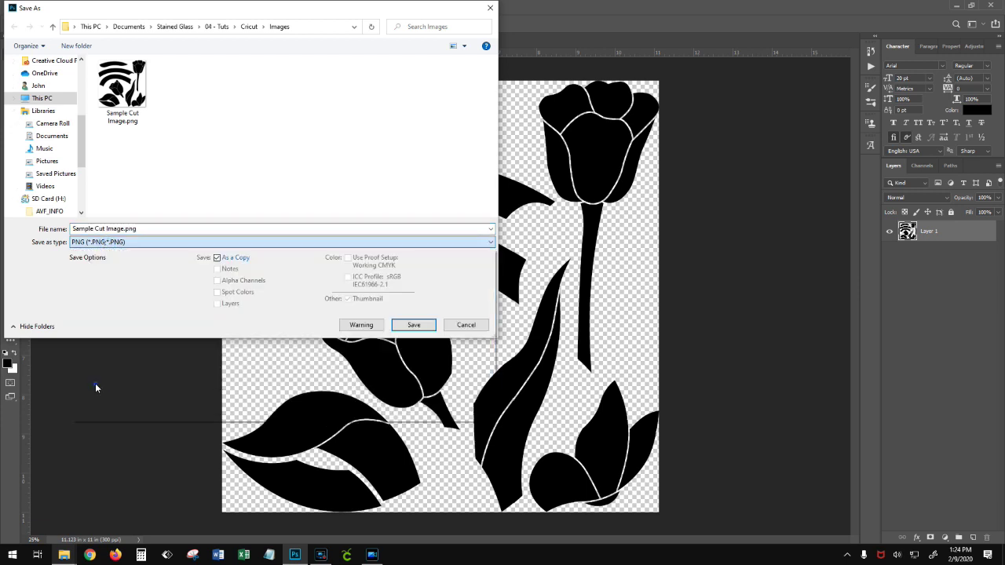
click(416, 325)
click(524, 277)
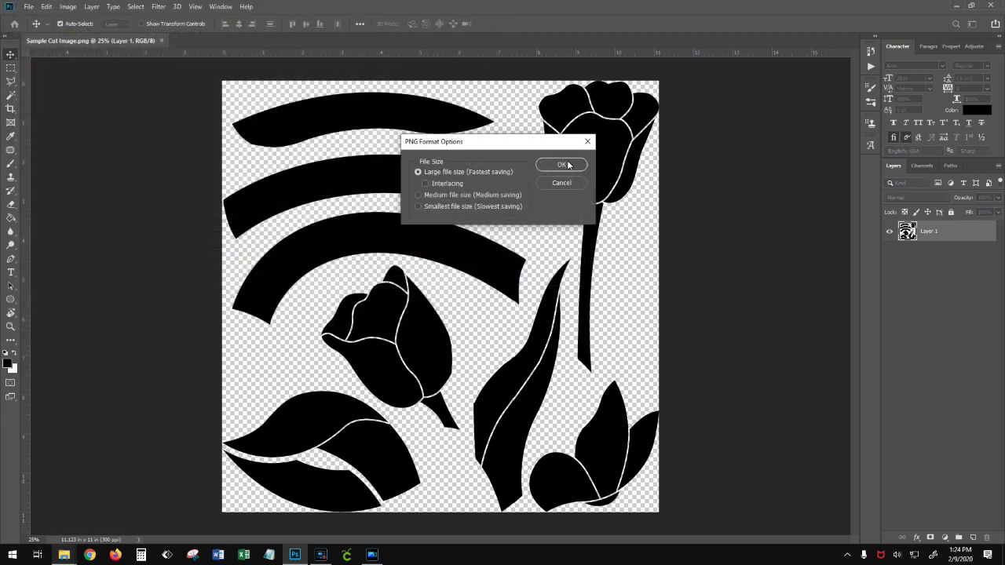
click(561, 165)
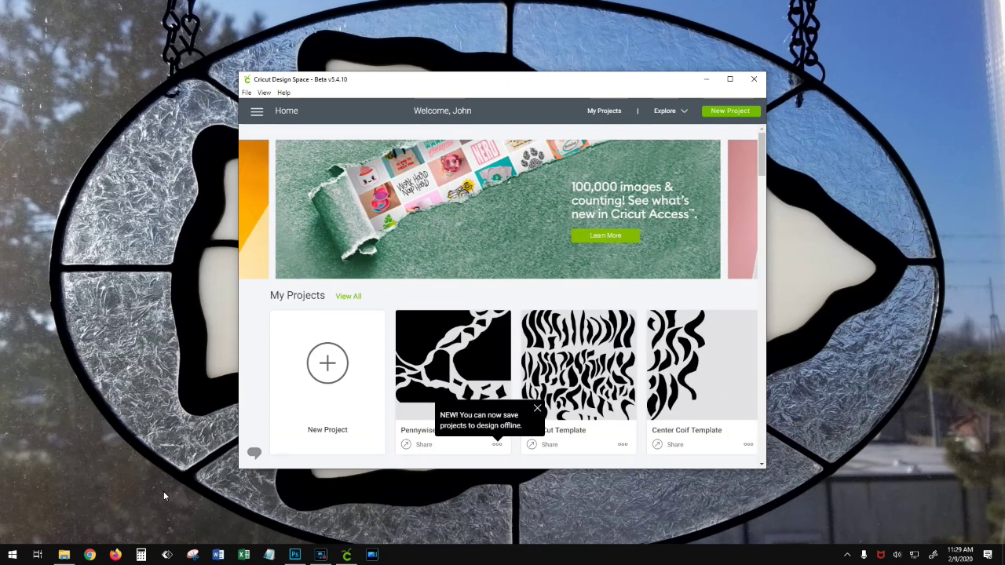
- In Cricut Design Space, start a new project and upload Sample Cut Image.png from the Cricut folder
click(729, 78)
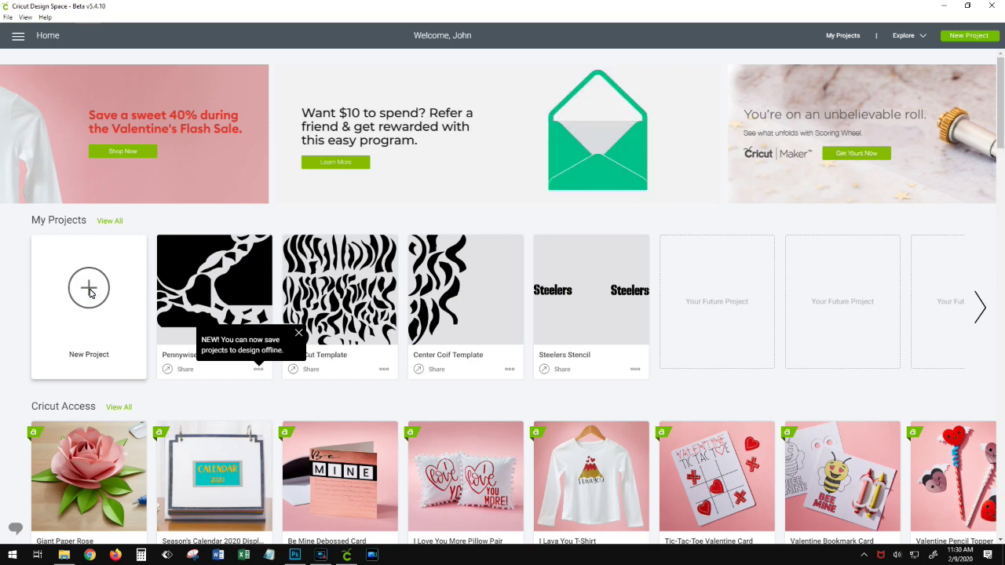
click(34, 340)
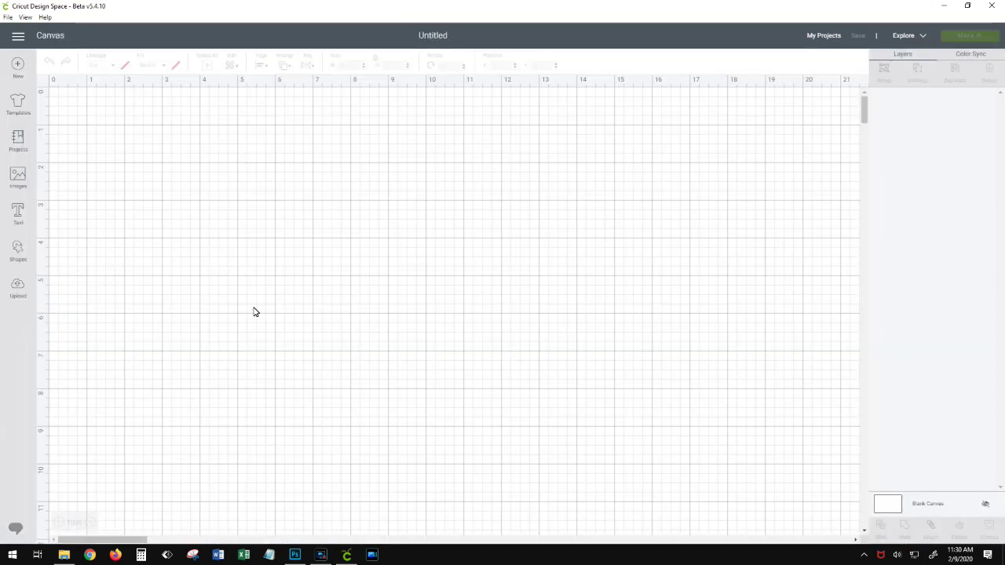
click(17, 289)
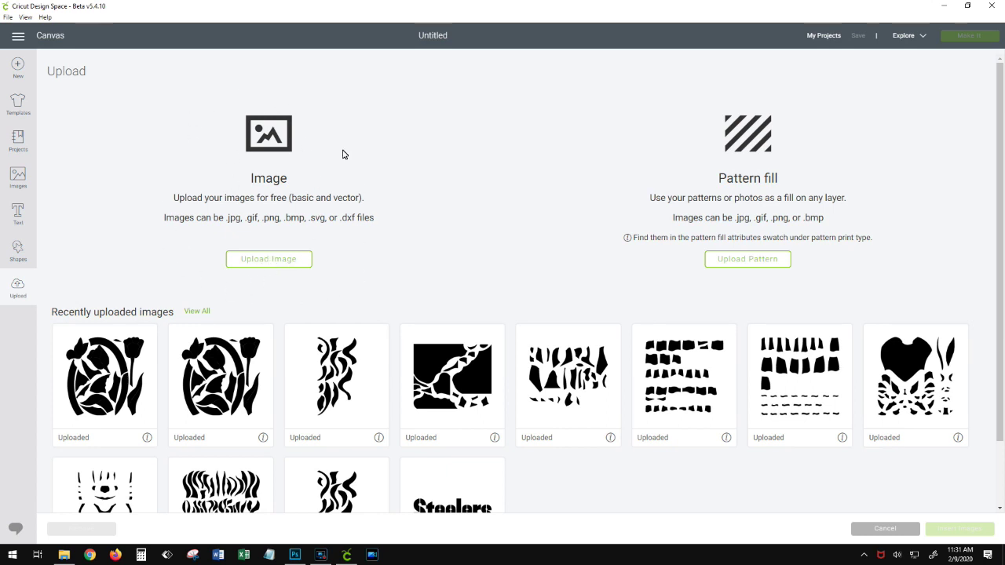
click(269, 262)
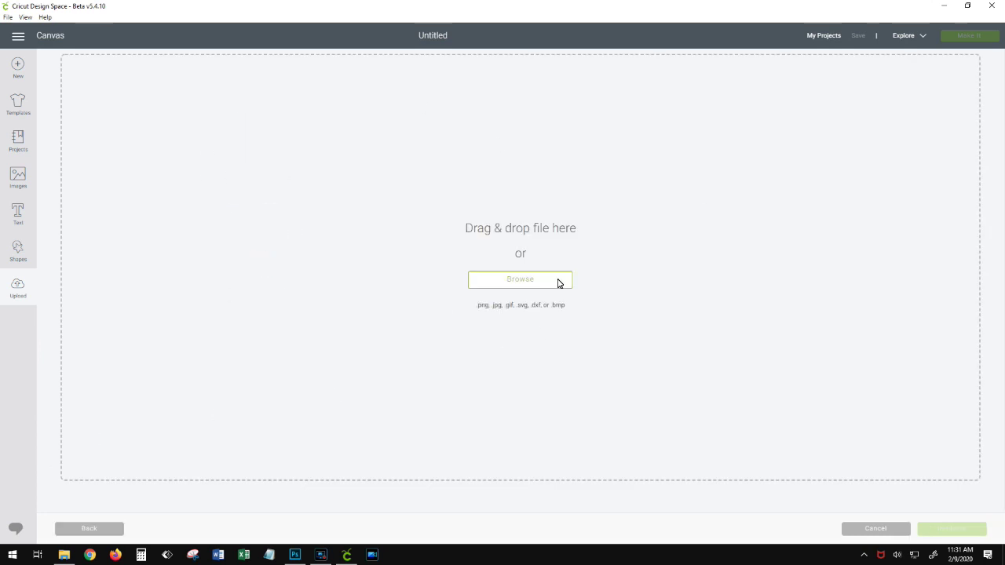
click(521, 281)
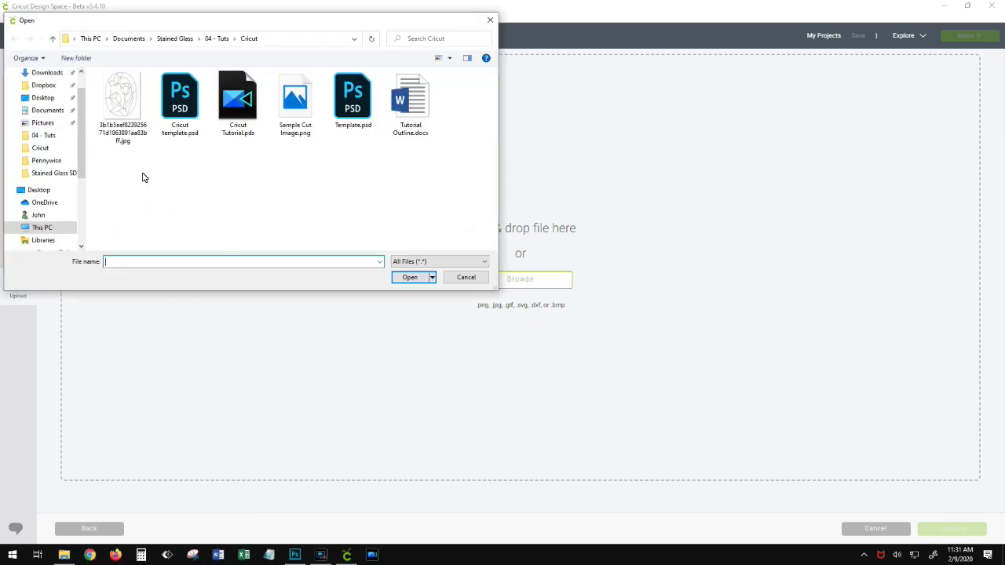
double_click(290, 101)
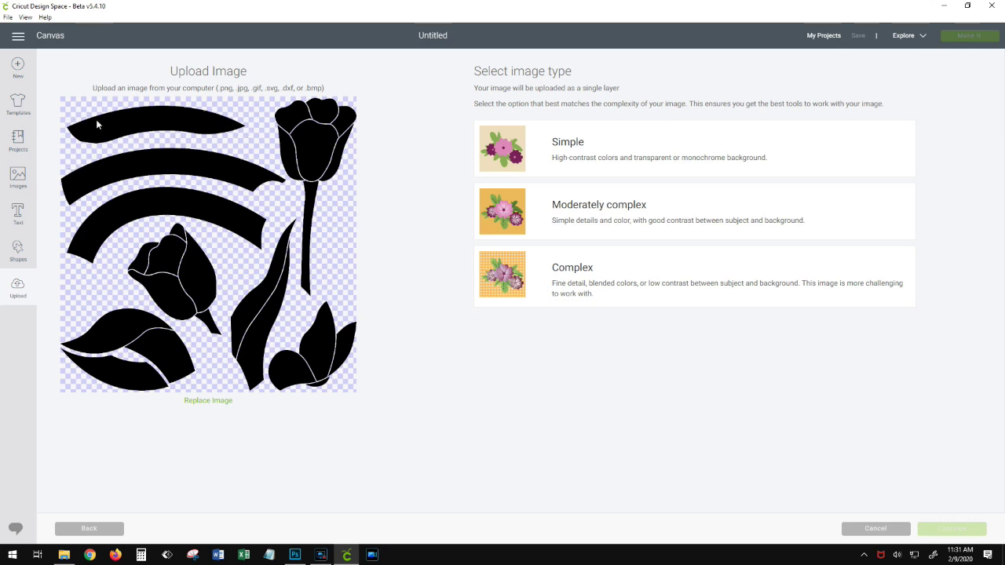
- Set the image type to Simple and save the upload as a Cut image named Sample Cut Image
click(517, 146)
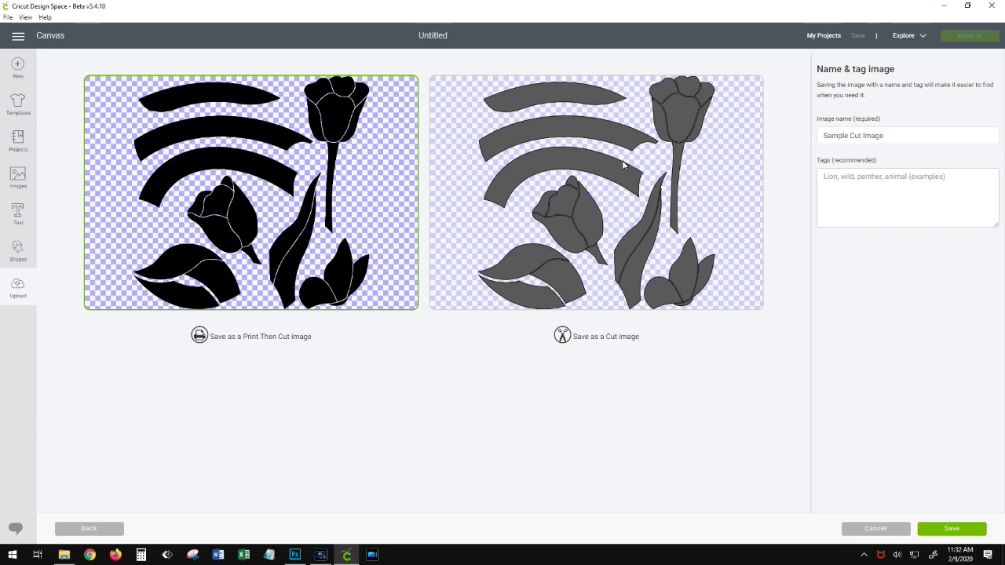
click(580, 164)
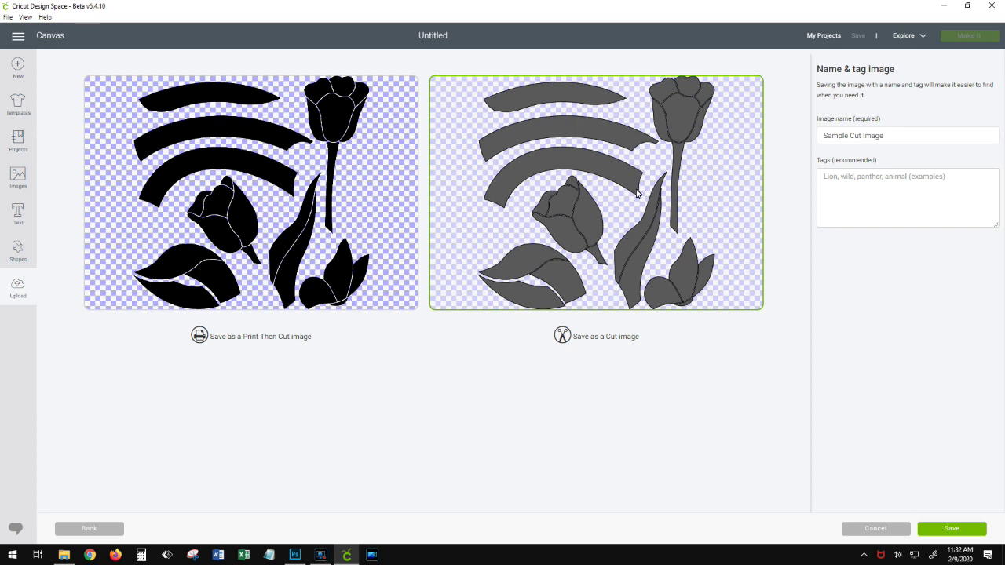
click(957, 530)
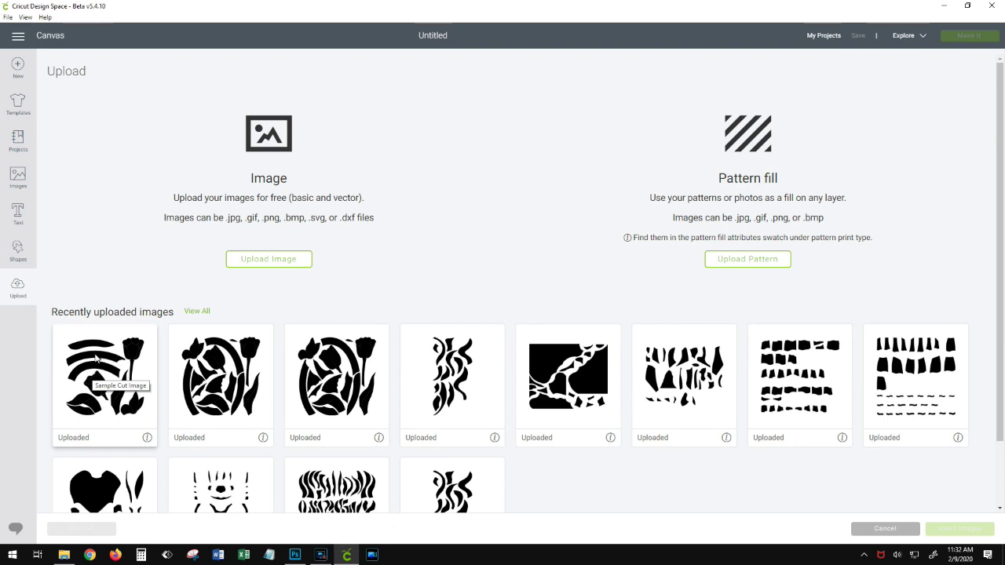
- Insert the uploaded Sample Cut Image on the canvas and set its width to 11.12 inches
click(101, 367)
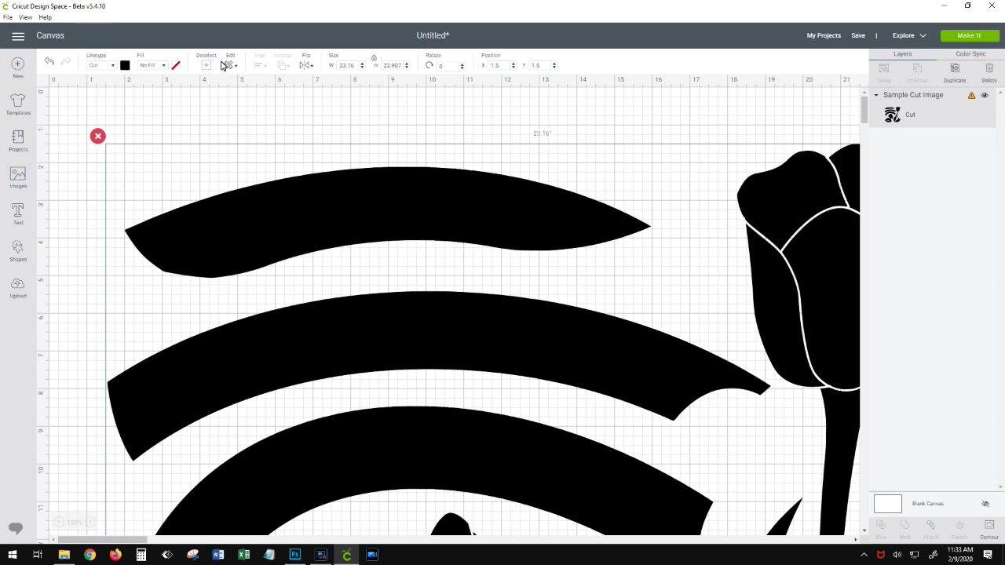
click(347, 66)
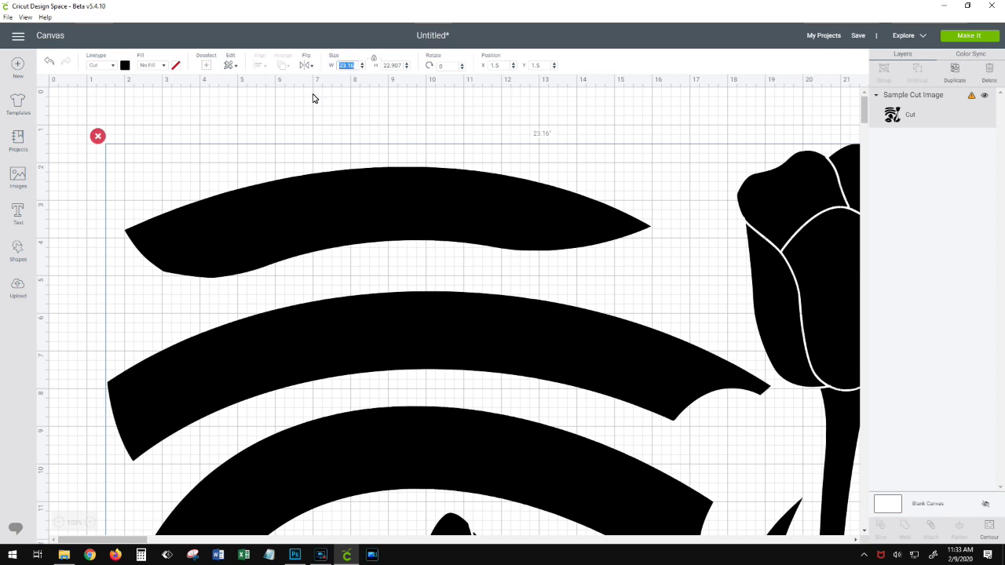
text(11.12)
click(373, 62)
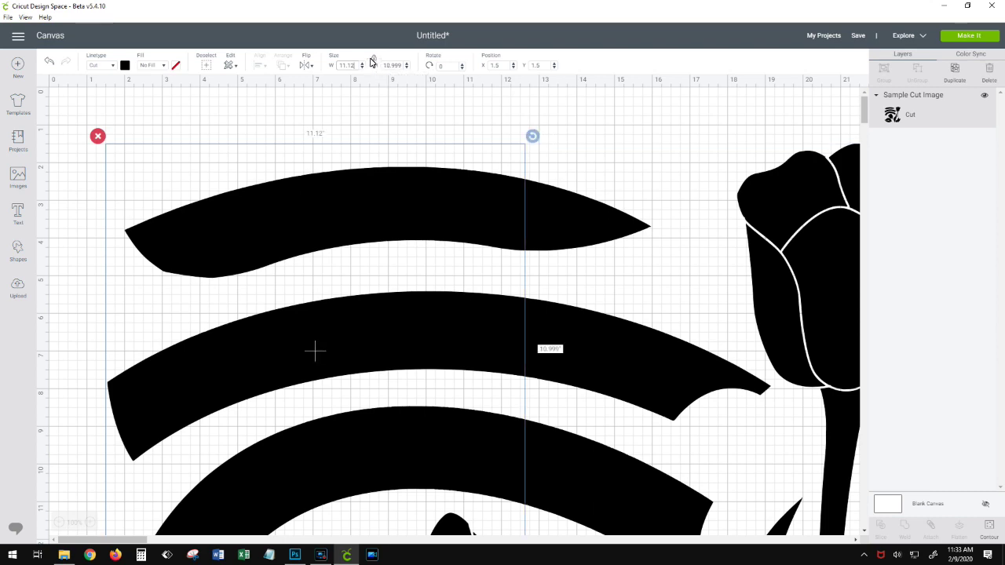
- Move the resized image to the canvas's upper-left corner, at about X 0.444 and Y 0.278
drag(361, 254, 300, 211)
scroll(430, 245, down, 3)
scroll(430, 245, up, 3)
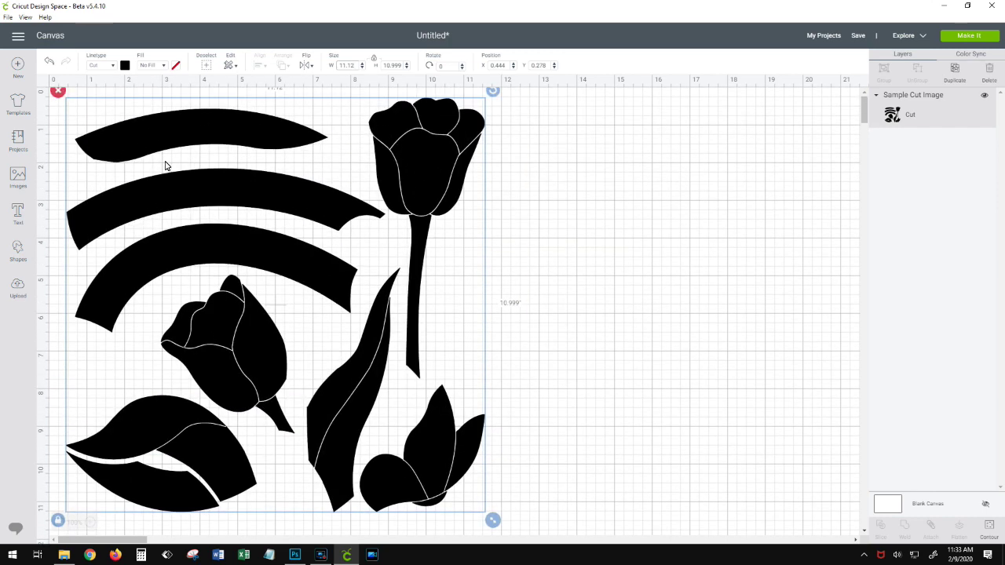
- Prepare the project for cutting, keep the 12" x 12" material size and continue to the machine connection stage
click(969, 38)
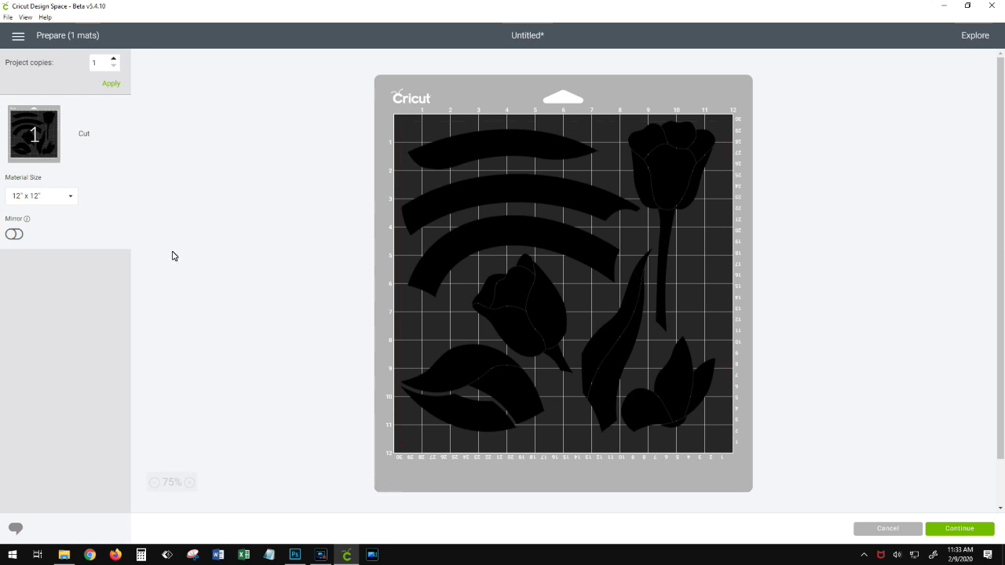
click(70, 196)
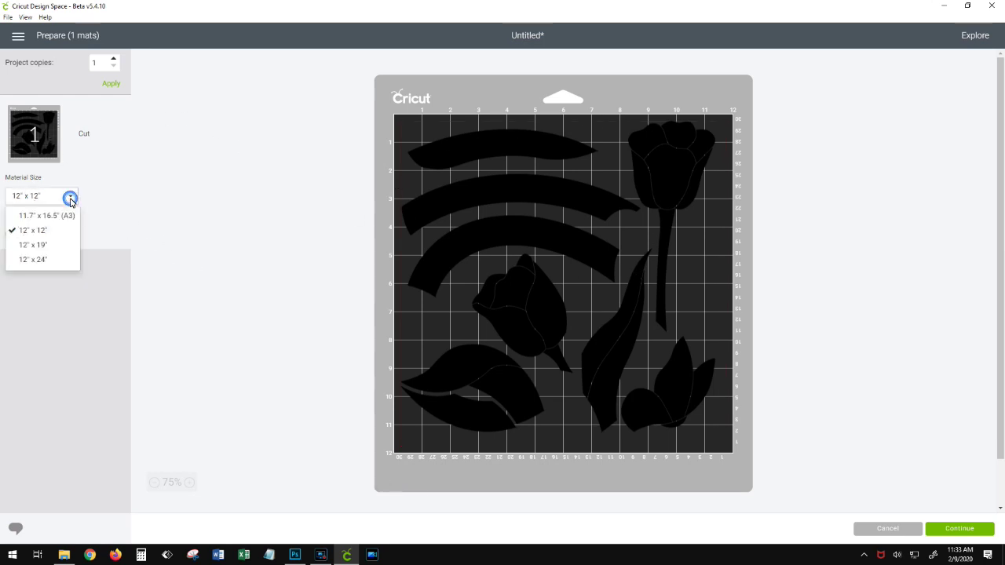
click(118, 206)
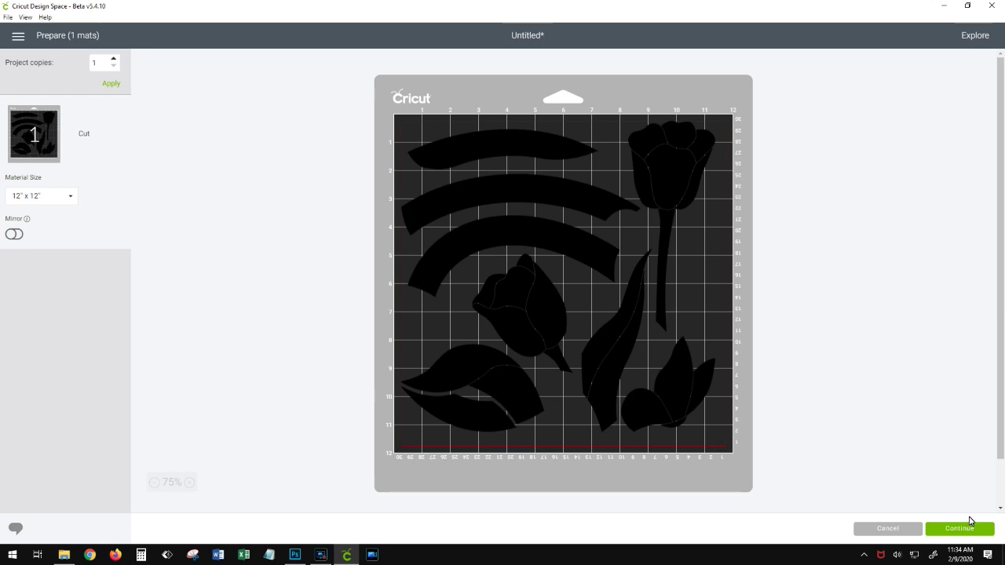
click(960, 530)
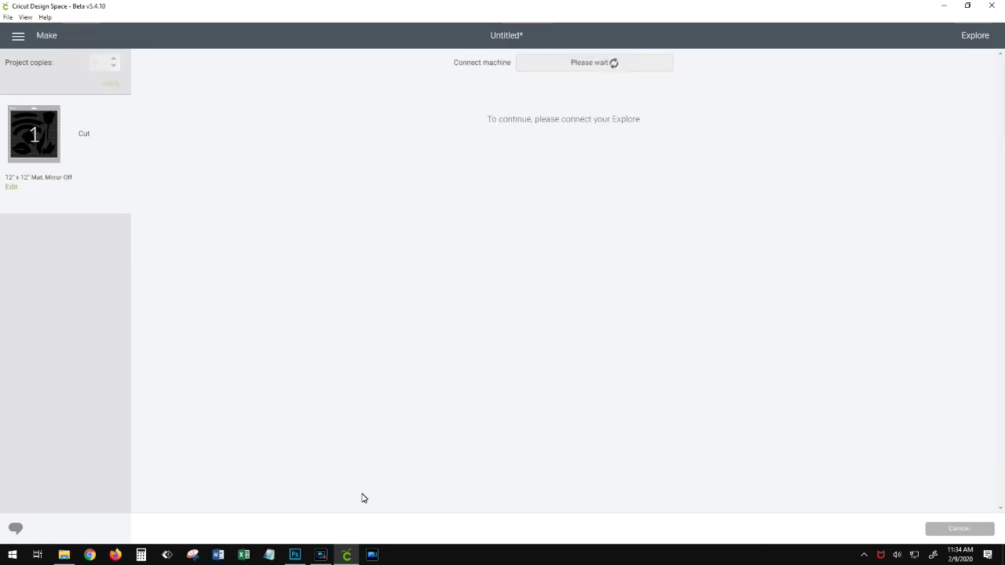